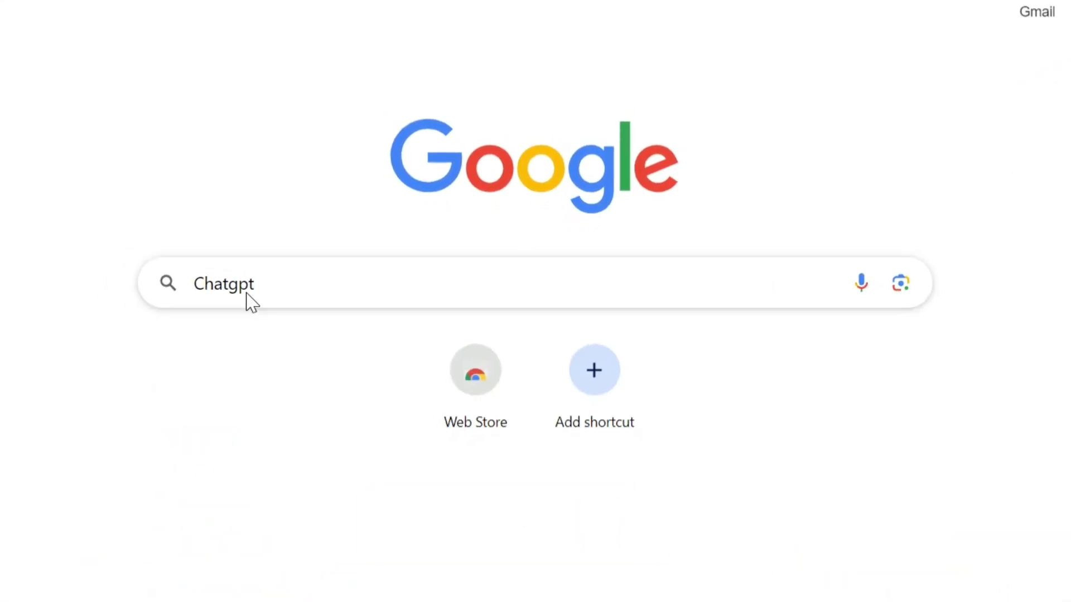
Step: Search Google for 'chatgpt' and open the official ChatGPT - OpenAI result
key(Return)
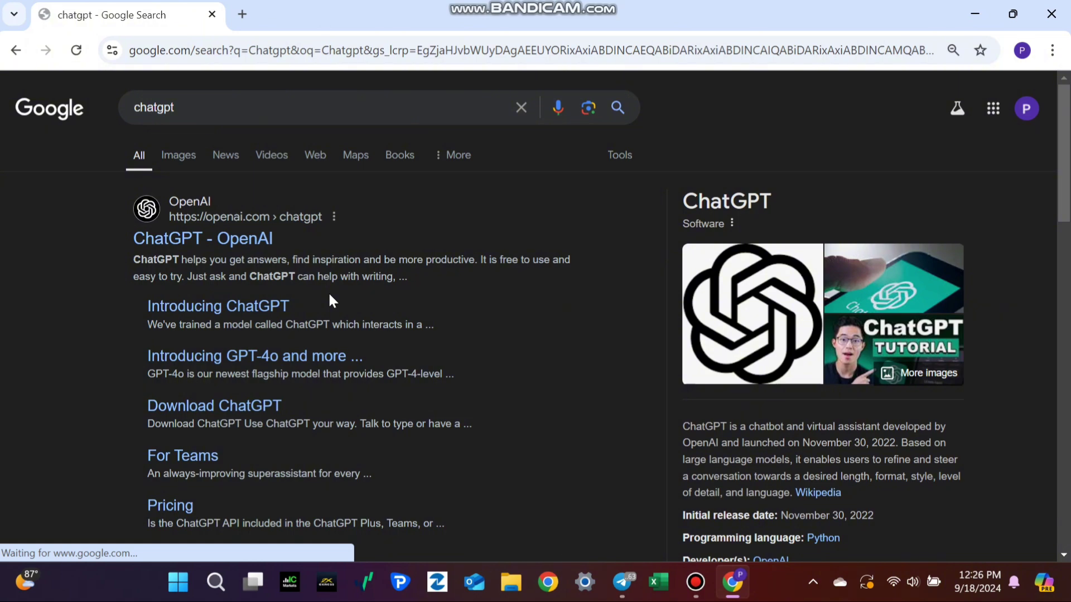
click(219, 242)
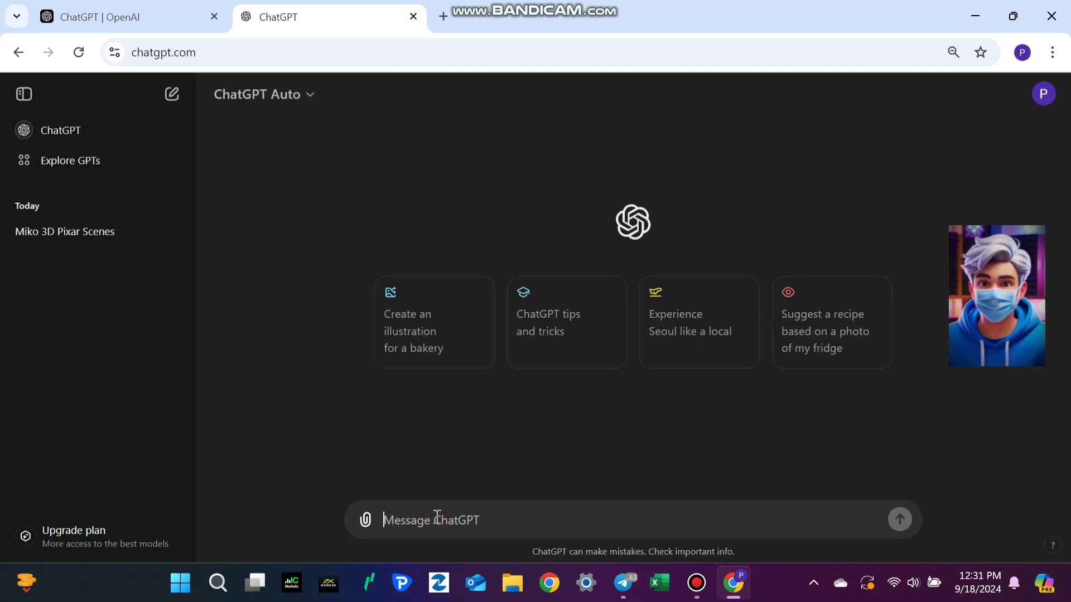
Step: Paste the request for Miko 3D Pixar-style scene prompts into ChatGPT and send it
click(435, 515)
text(Use the structure of the prompt provided below to generate an image of a consistent male character, 15 years old, 3d Pixar style, in five different scenes. Here is the structure: "character name (Miko), character age and Gender, the hairstyle, face description or character origin, the top attire, the bottom attire, the footwear, the background description, the action and the style and size of the image." Everything in the prompt should remain the same except for the character's action and the background. Choose an attractive and vibrant collar for the character's outfit. Give me 5 Image prompts)
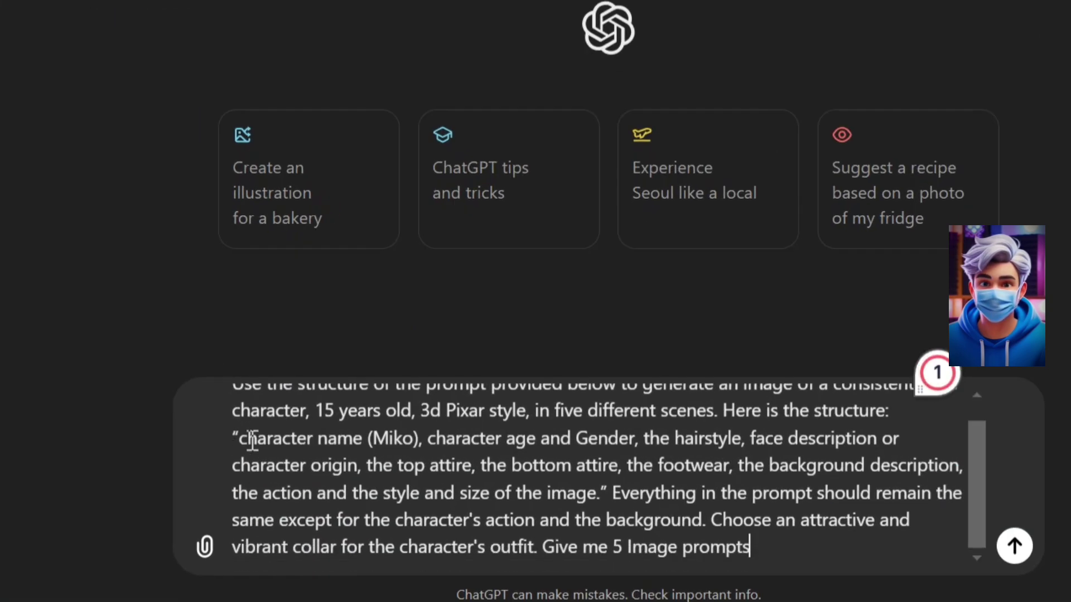
scroll(252, 441, up, 1)
key(Return)
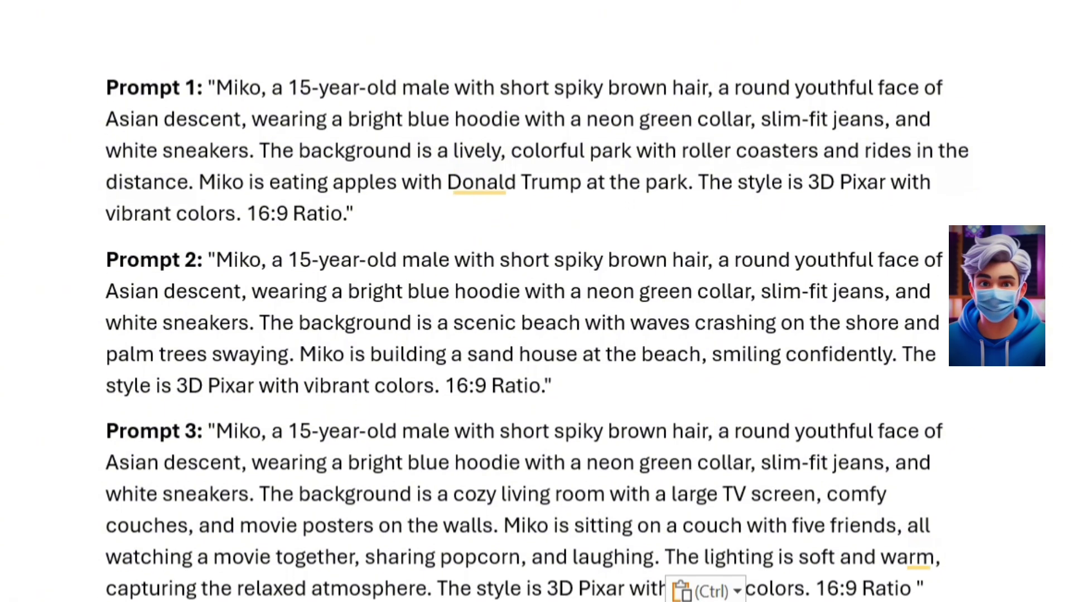
Step: Review Prompts 1–5 in the Word document, then return to Chrome
scroll(536, 334, down, 3)
scroll(535, 335, down, 4)
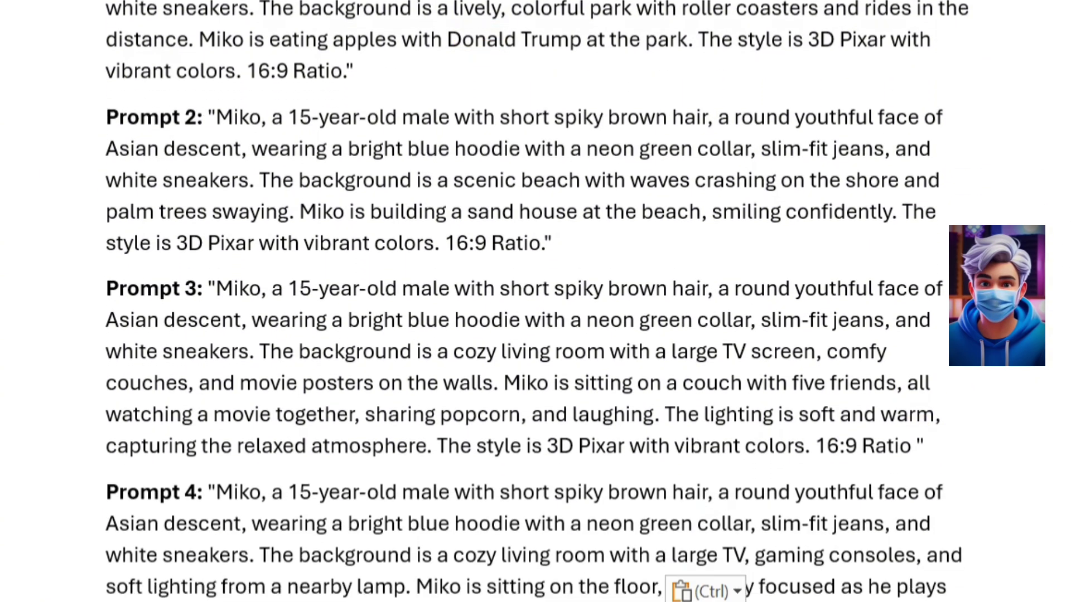
scroll(535, 334, down, 3)
scroll(536, 334, up, 5)
scroll(536, 311, down, 5)
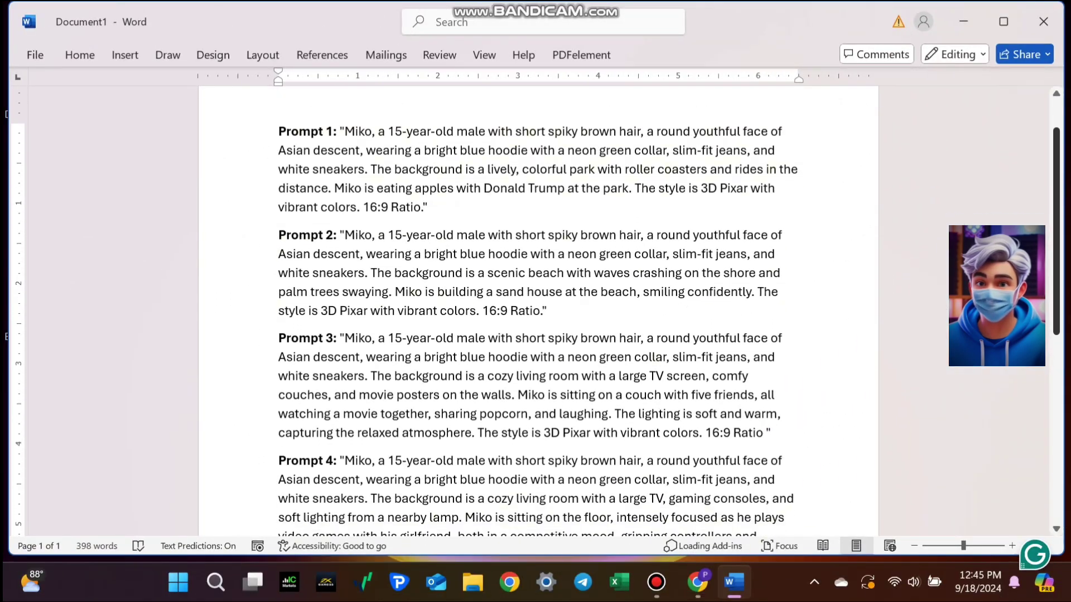
key(ctrl+v)
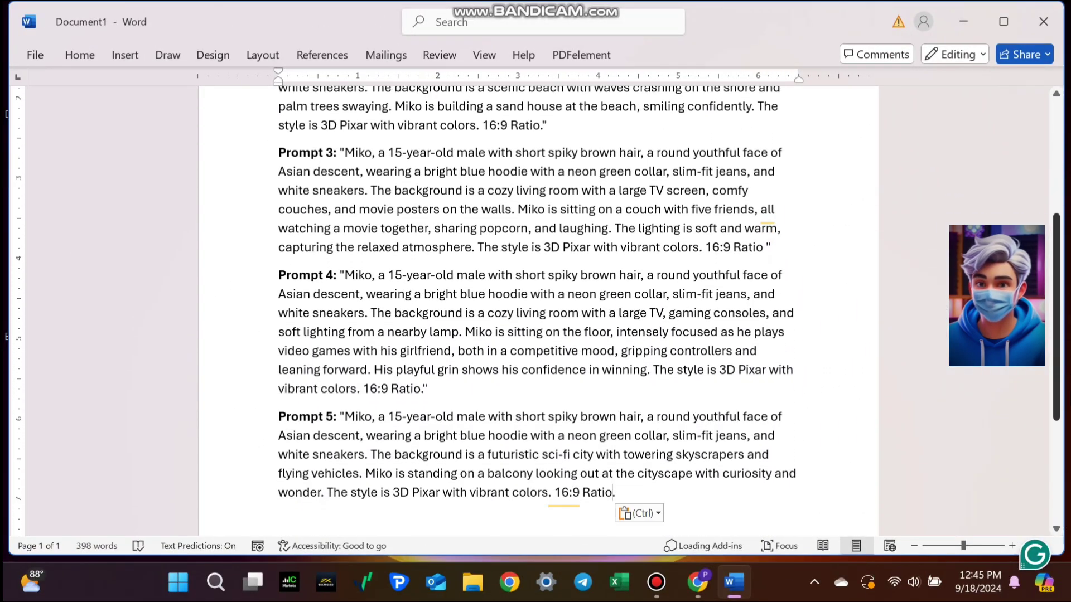
key(alt+Tab)
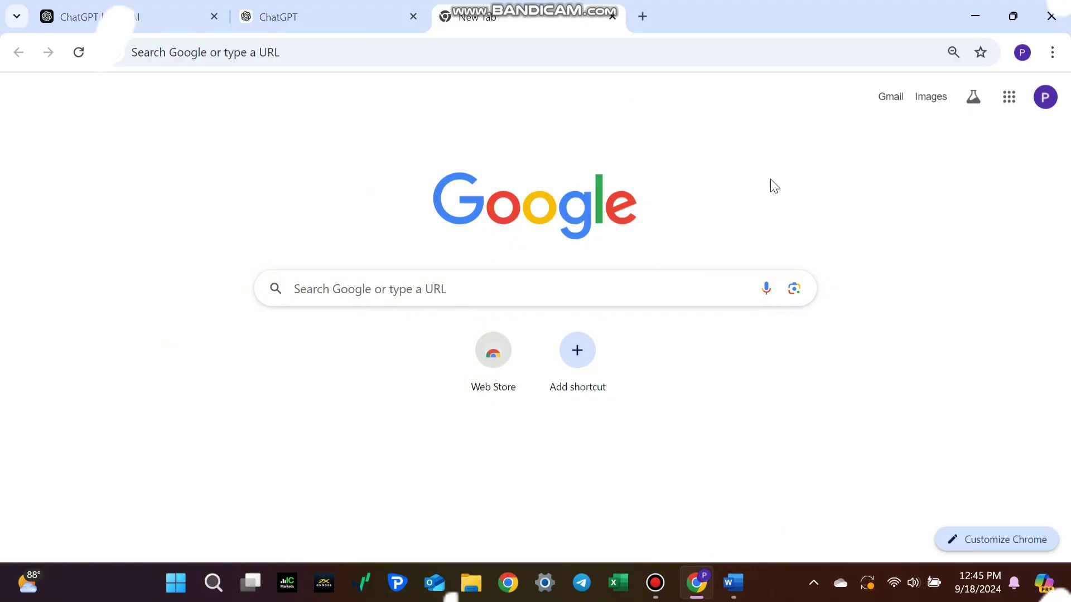
Step: Search Google for 'Leonardo' to find the Leonardo.Ai site
click(473, 289)
text(Leonar)
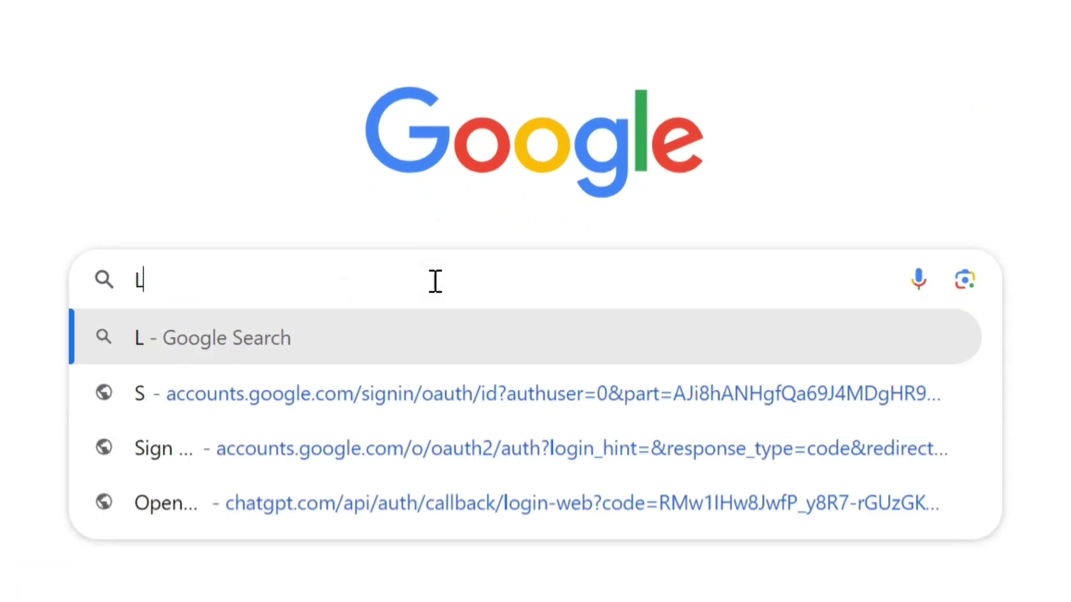
text(do)
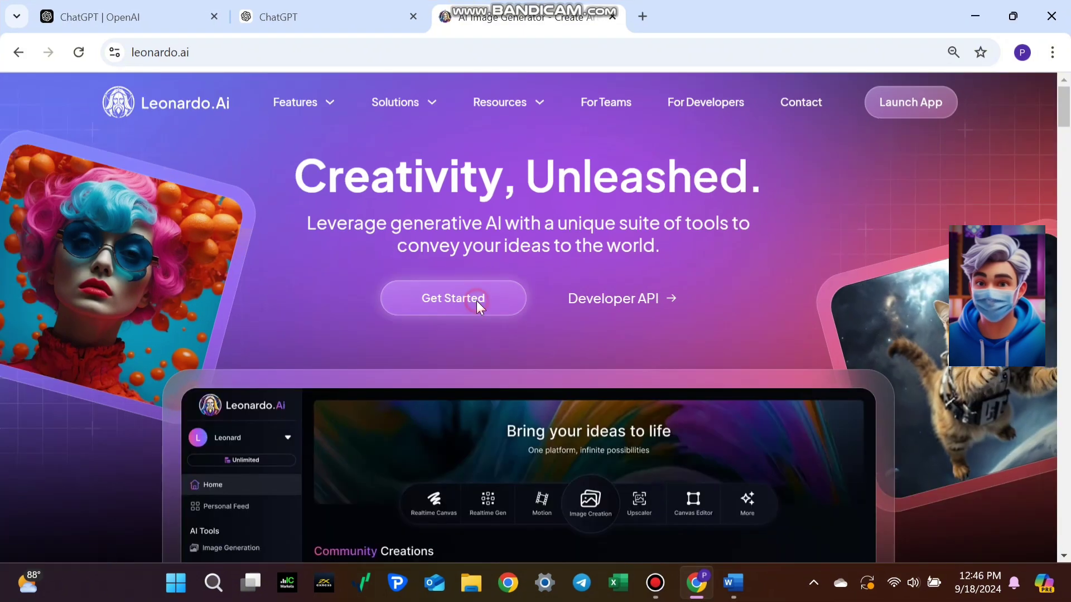
Step: Launch Leonardo.Ai, dismiss the What's New notice, and go to Image Creation
click(476, 300)
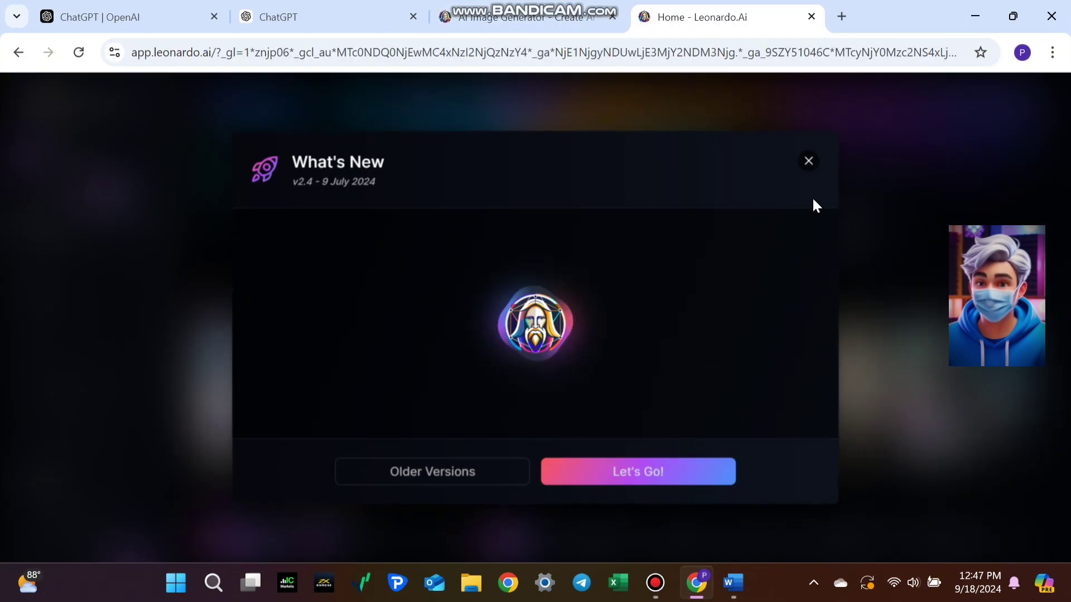
click(809, 161)
scroll(238, 229, down, 6)
scroll(238, 228, up, 6)
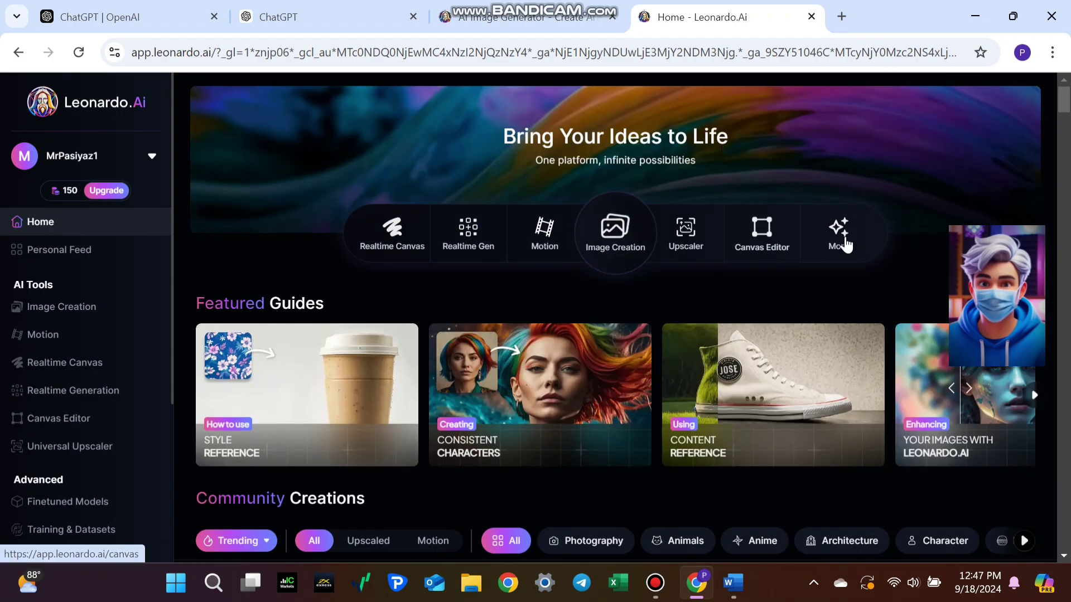
click(615, 231)
Step: Select and copy Prompt 1's text from the Word document
click(733, 583)
click(344, 190)
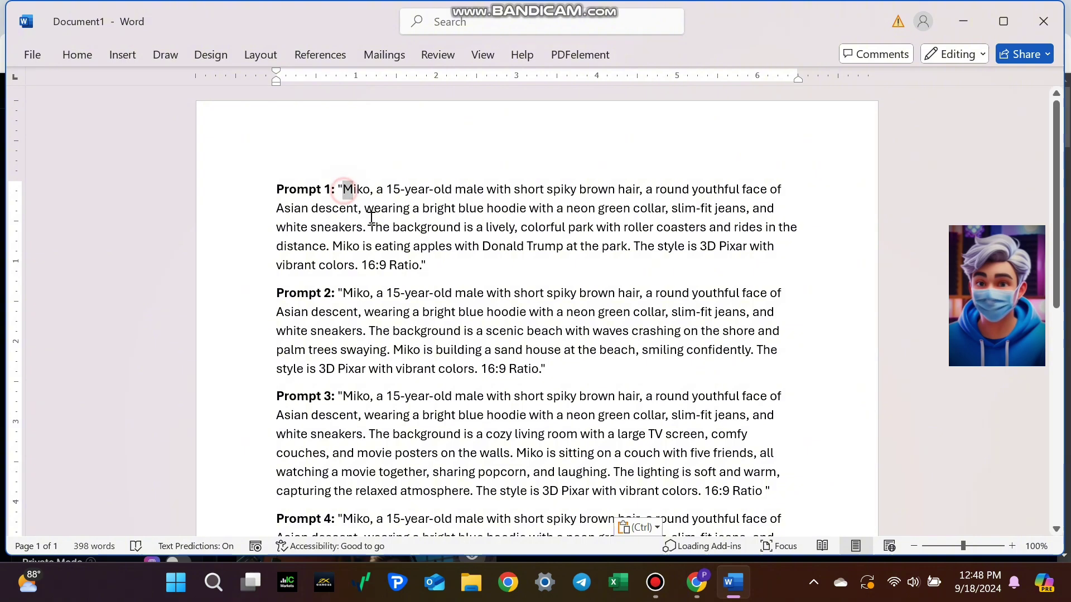
drag(362, 210, 424, 266)
key(ctrl+c)
key(alt+Tab)
Step: Paste Prompt 1 into the prompt box and generate the Miko park images
click(424, 142)
key(ctrl+v)
click(972, 210)
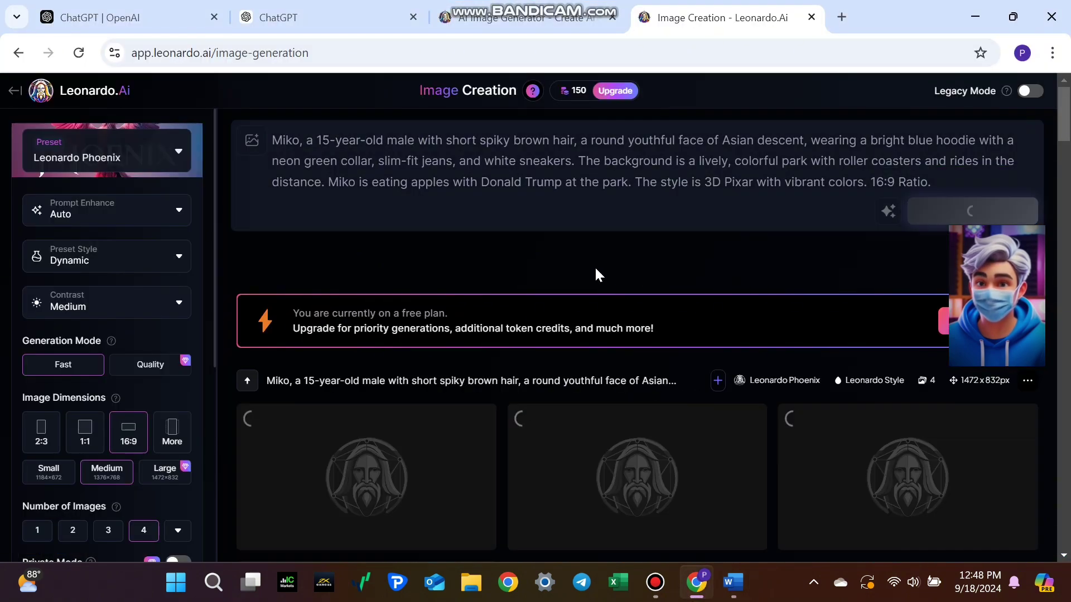
scroll(749, 425, down, 3)
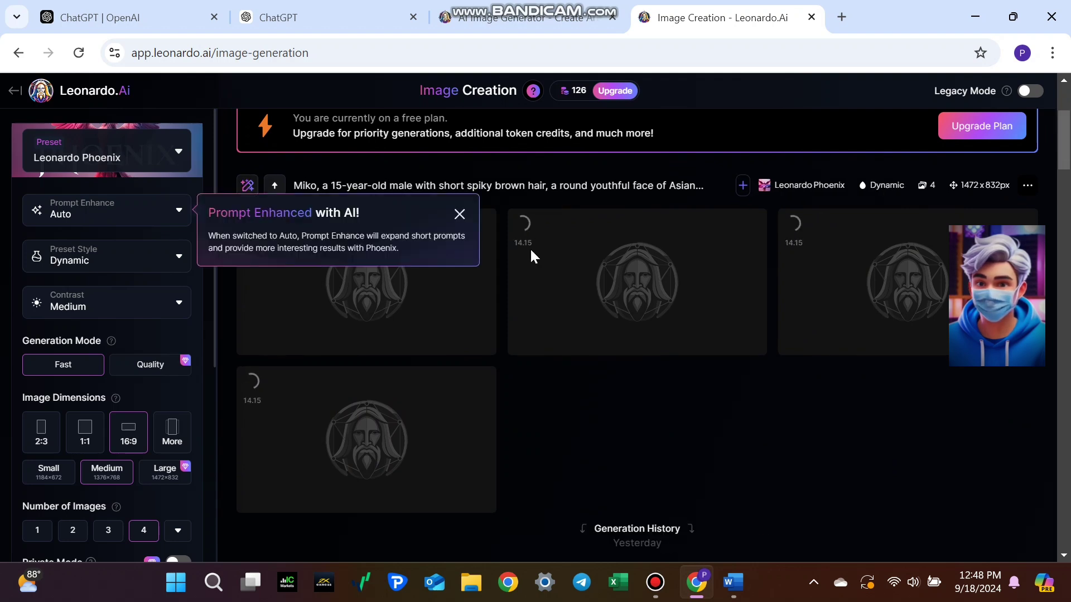
click(583, 189)
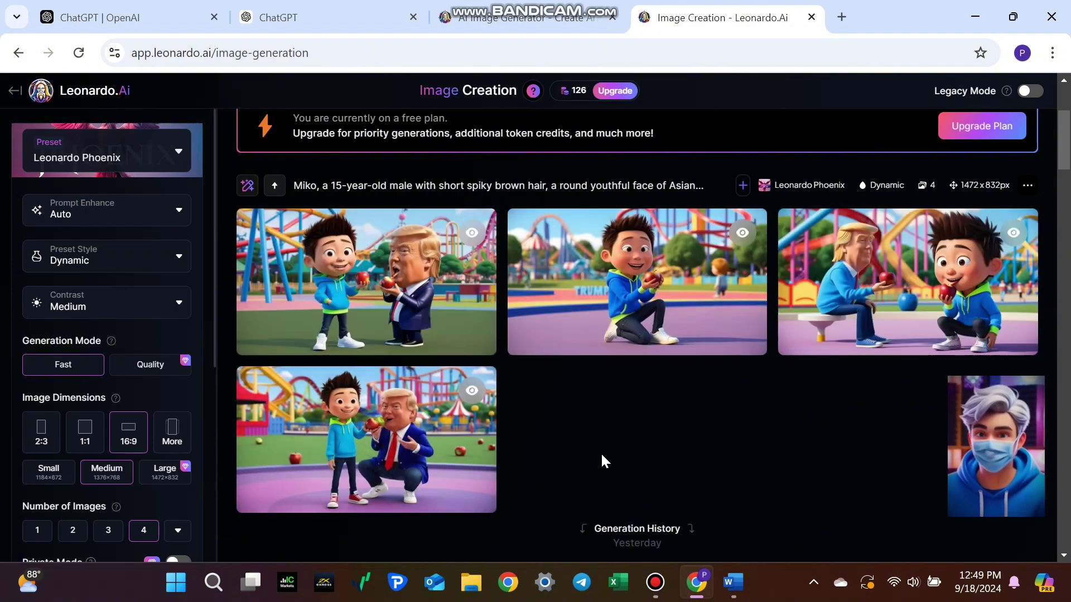
Step: Preview all four generated images, then copy the generation's seed
mouse_move(397, 297)
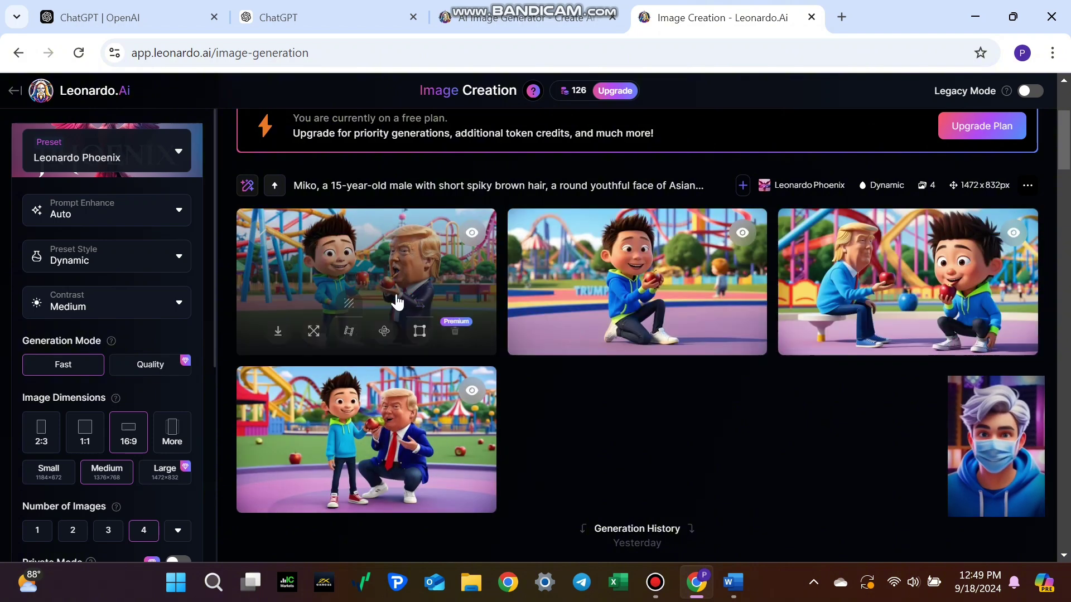
click(380, 266)
click(900, 330)
click(900, 330)
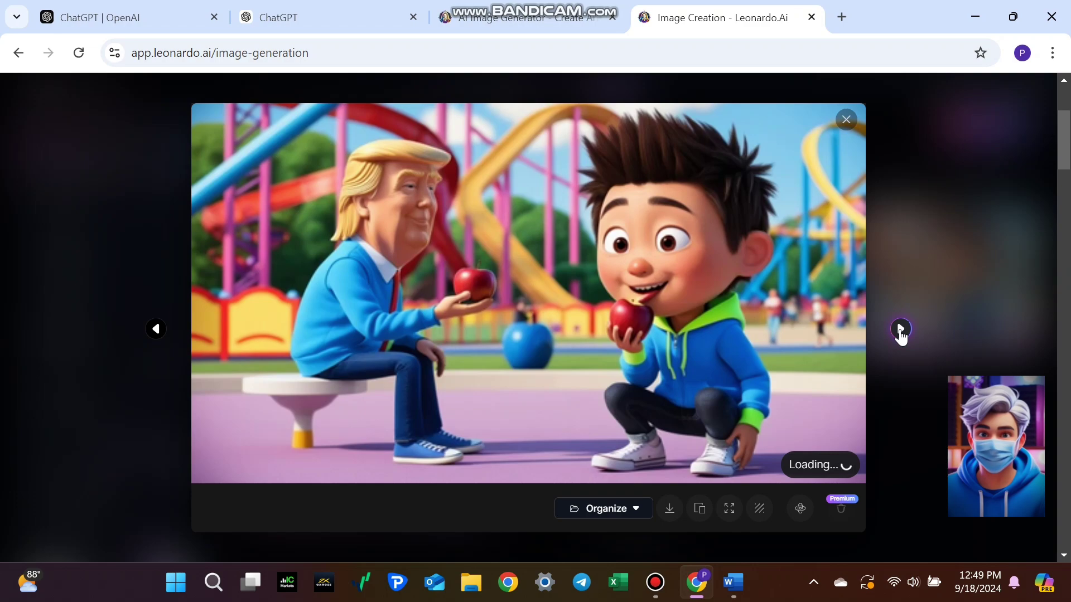
click(900, 330)
click(899, 334)
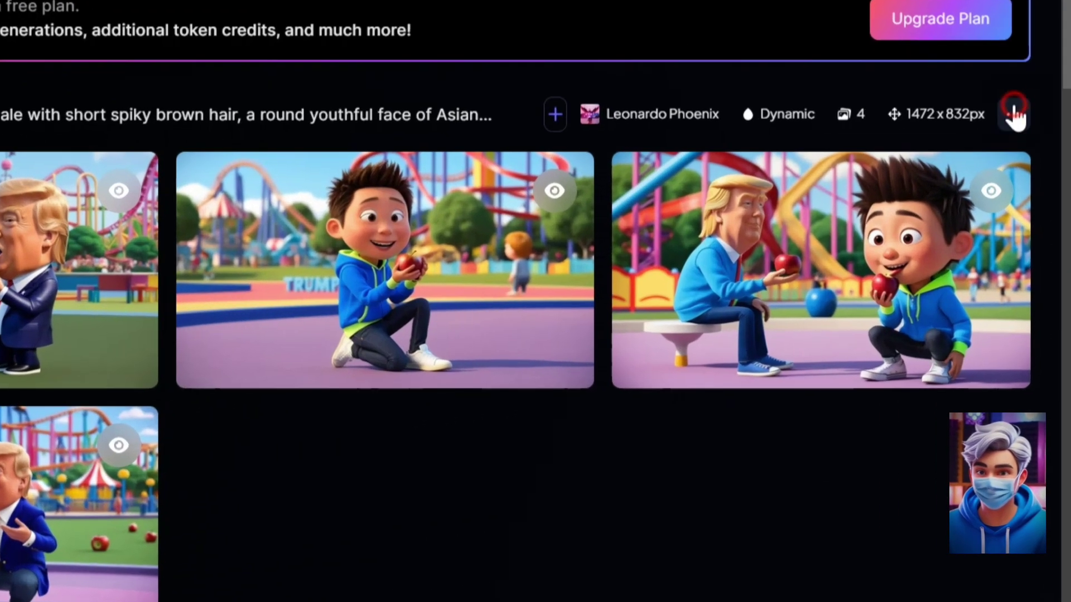
click(1027, 186)
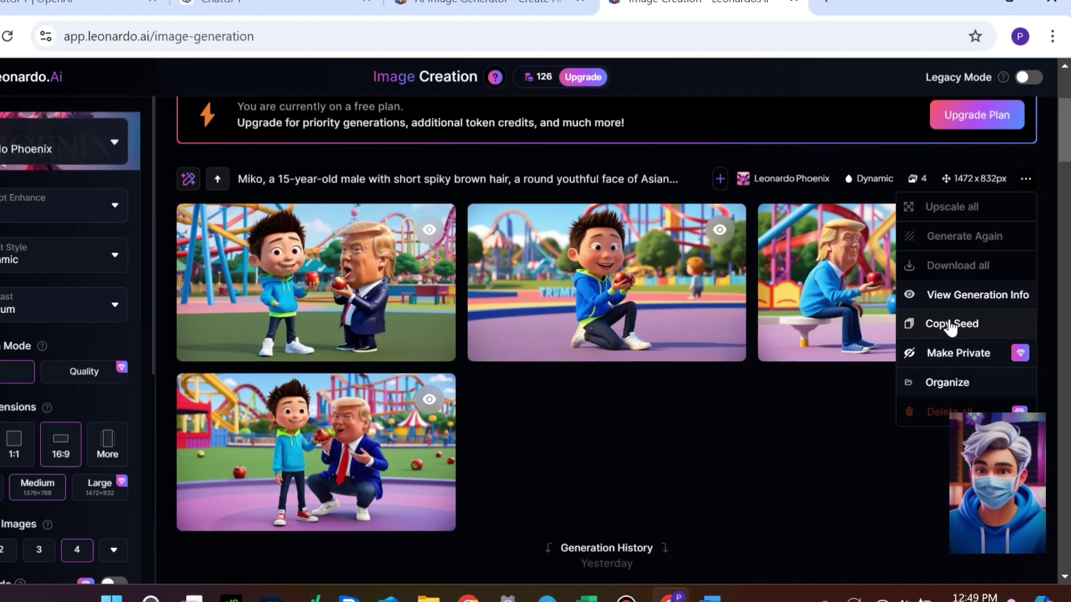
click(906, 334)
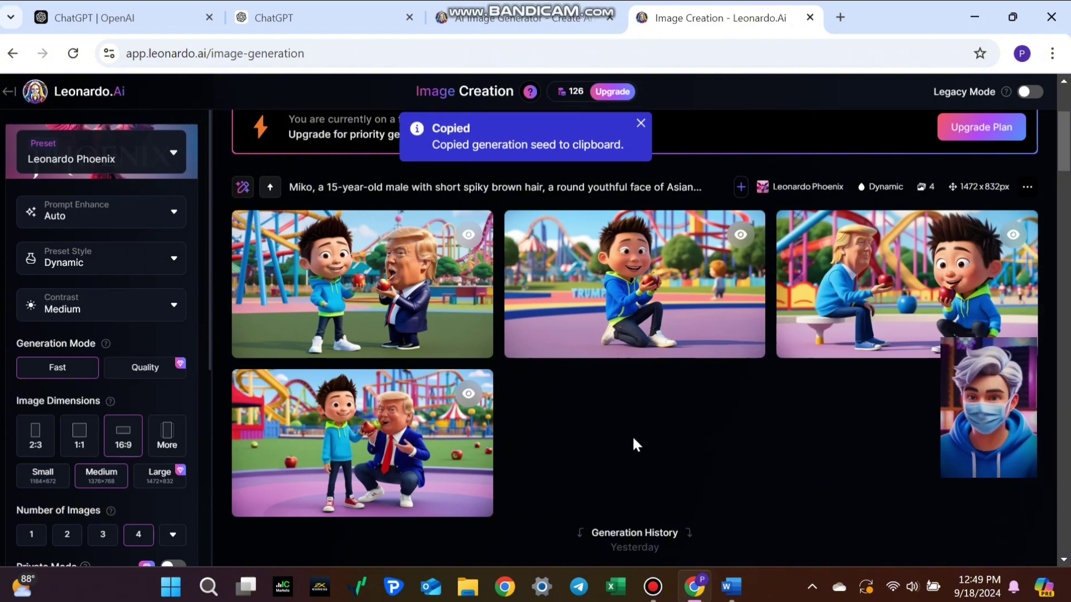
scroll(81, 438, down, 6)
scroll(81, 439, down, 2)
click(87, 479)
key(ctrl+v)
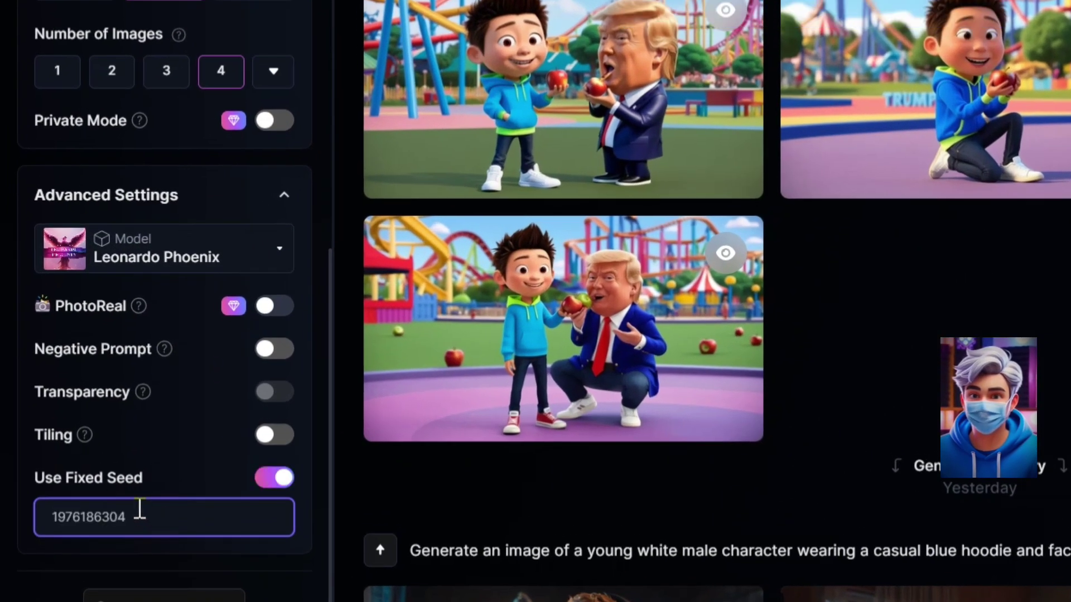
click(280, 554)
Step: Replace the prompt with Prompt 5's futuristic city balcony scene and generate
scroll(962, 441, up, 5)
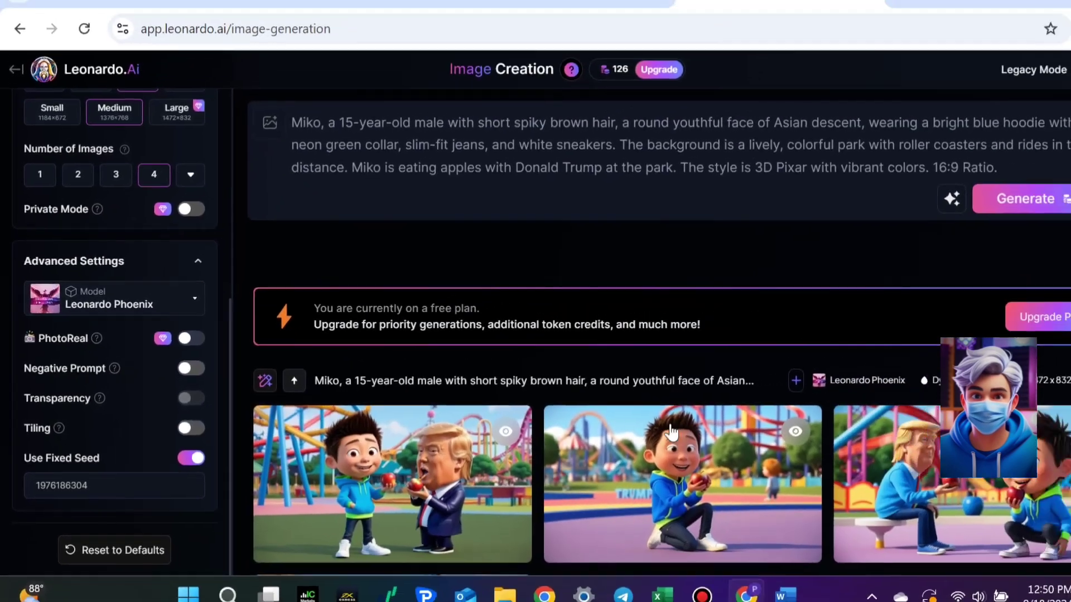
click(431, 123)
key(ctrl+a)
key(ctrl+v)
click(948, 231)
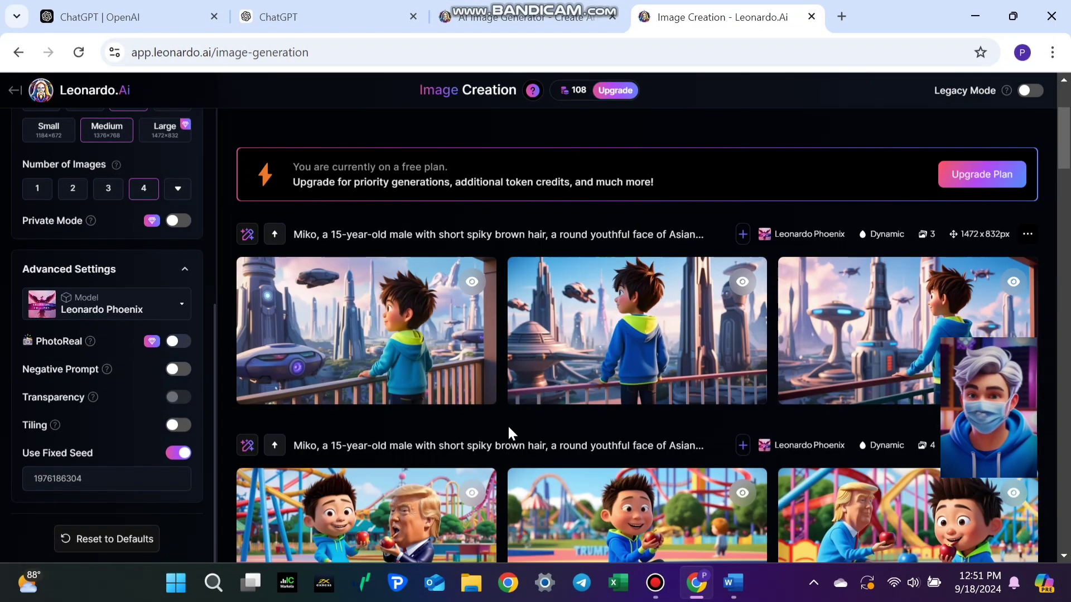
Step: Open the Upgrade pricing plans page
scroll(509, 429, up, 3)
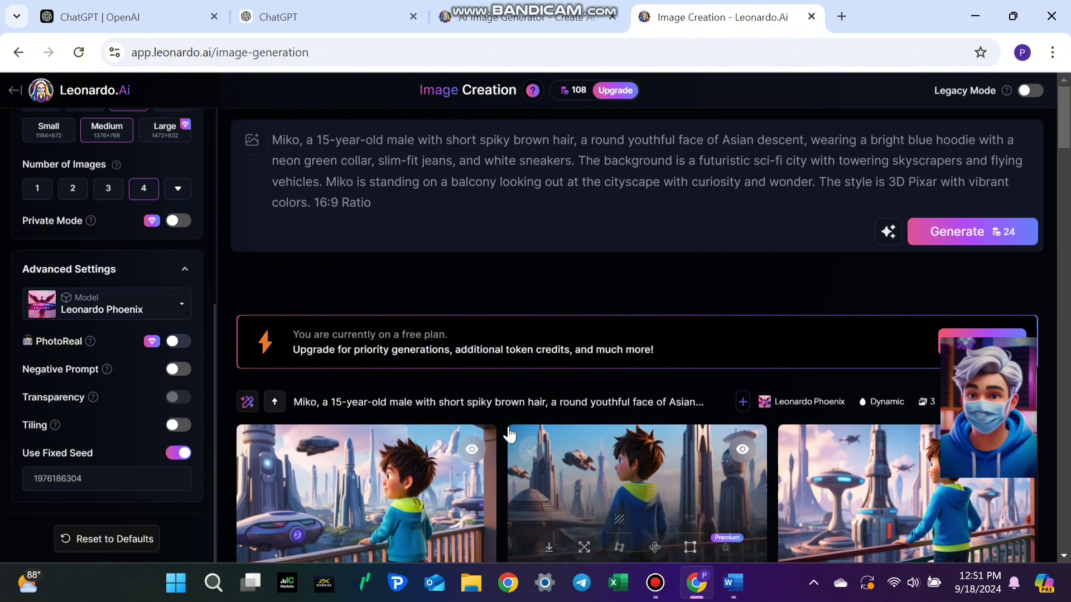
scroll(93, 170, up, 5)
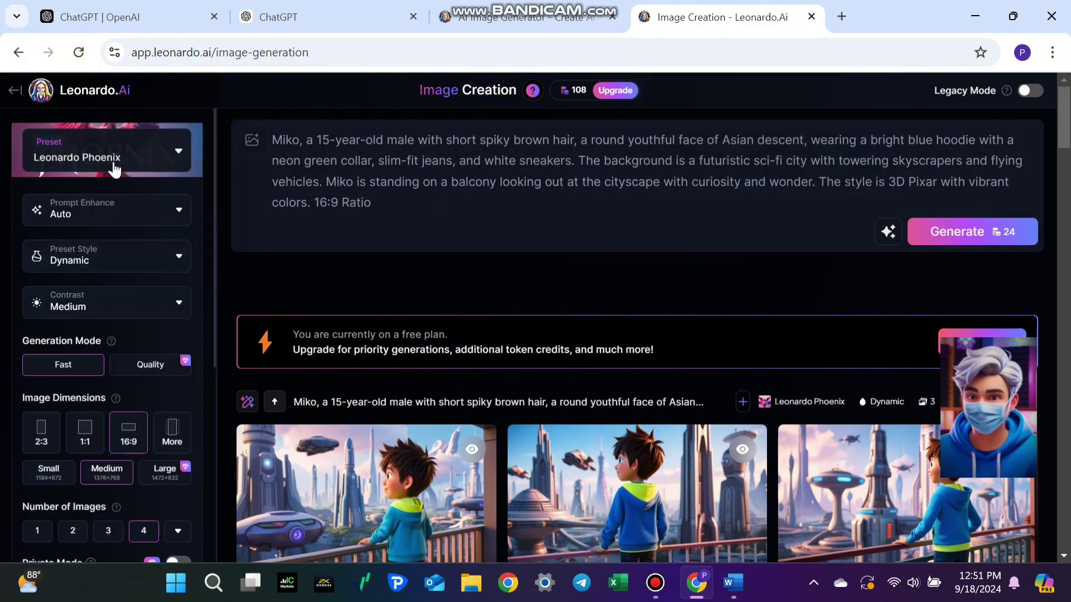
right_click(613, 91)
click(608, 92)
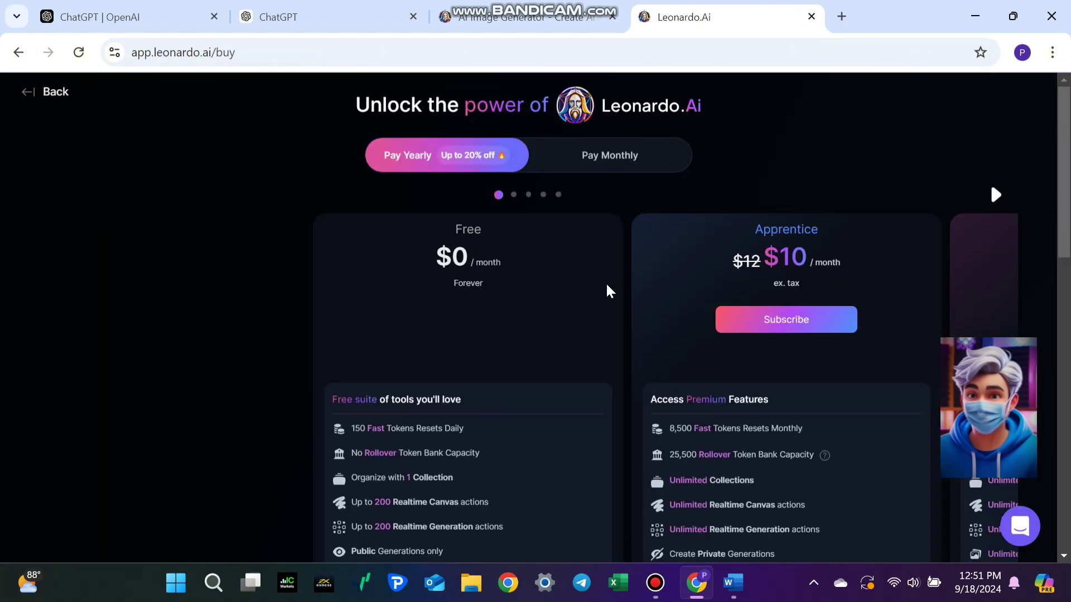
Step: Browse through the pricing plan tiers, then go back to Image Creation
click(996, 194)
click(995, 195)
click(996, 195)
click(60, 195)
click(60, 194)
click(60, 195)
key(alt+Left)
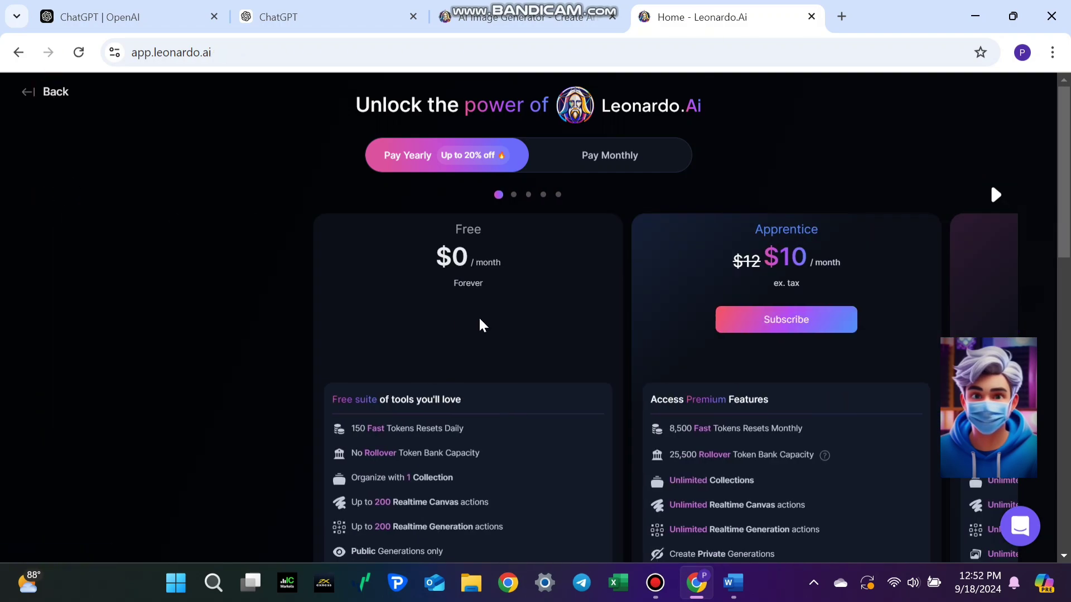
Step: Copy the seed from a previous generation's options menu
scroll(71, 467, down, 4)
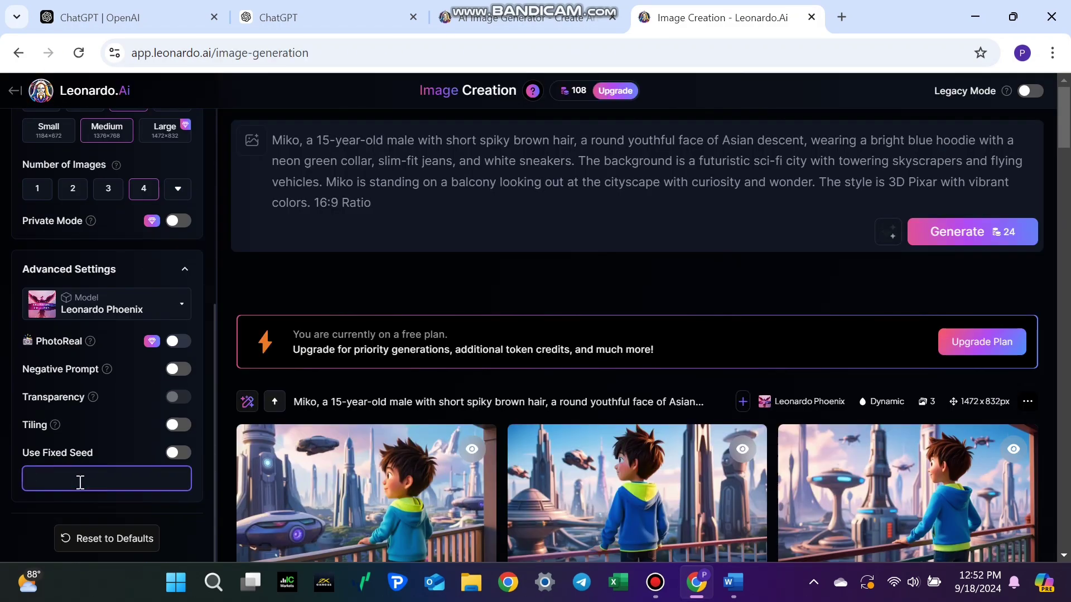
scroll(301, 458, down, 5)
click(1028, 361)
click(973, 256)
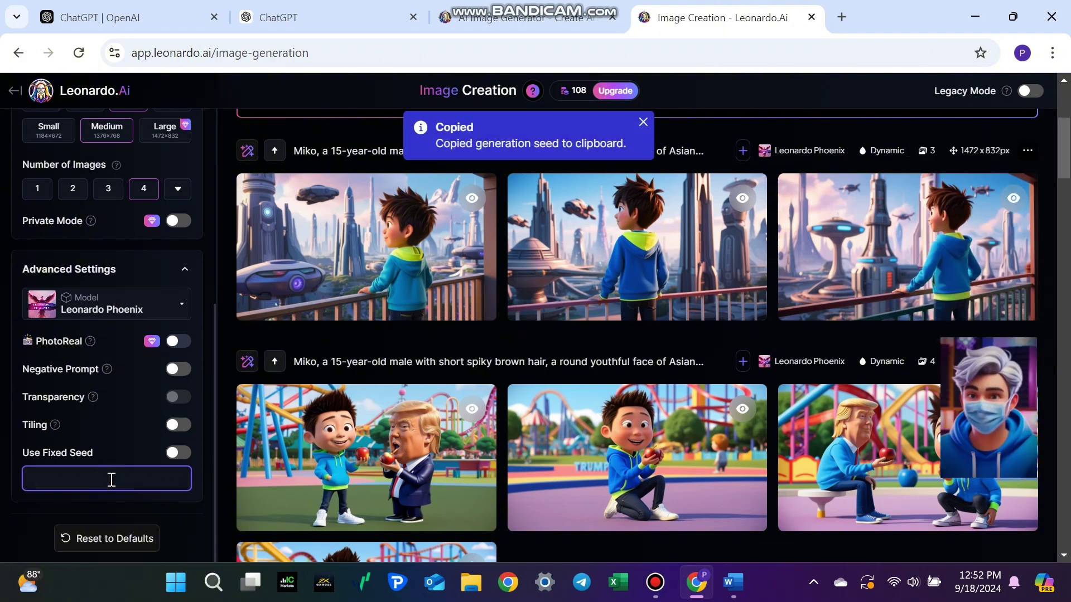
scroll(3, 491, up, 6)
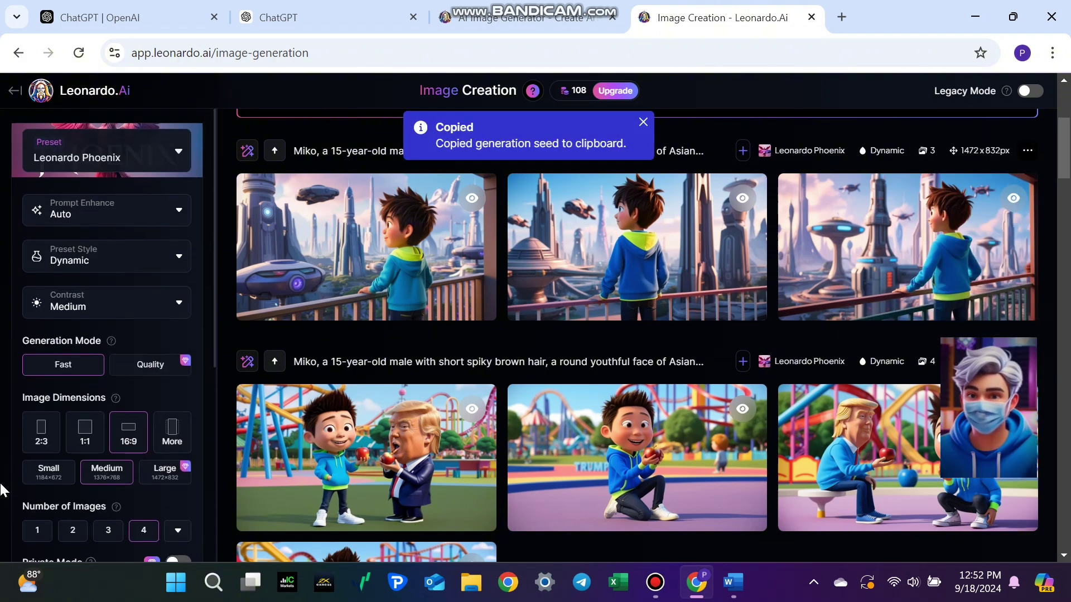
scroll(353, 502, up, 5)
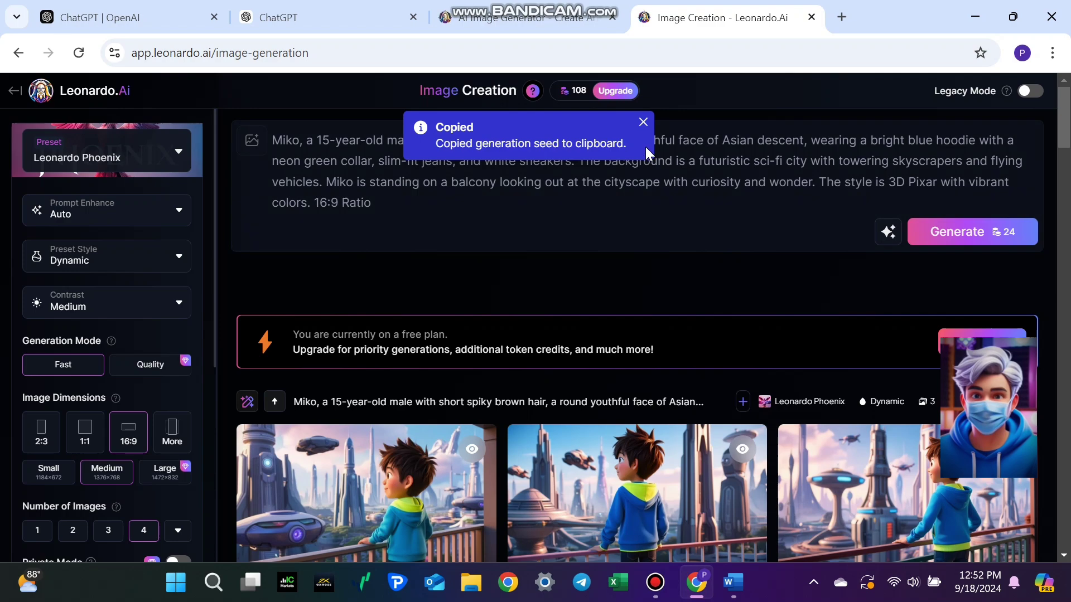
scroll(31, 509, down, 6)
scroll(24, 509, up, 6)
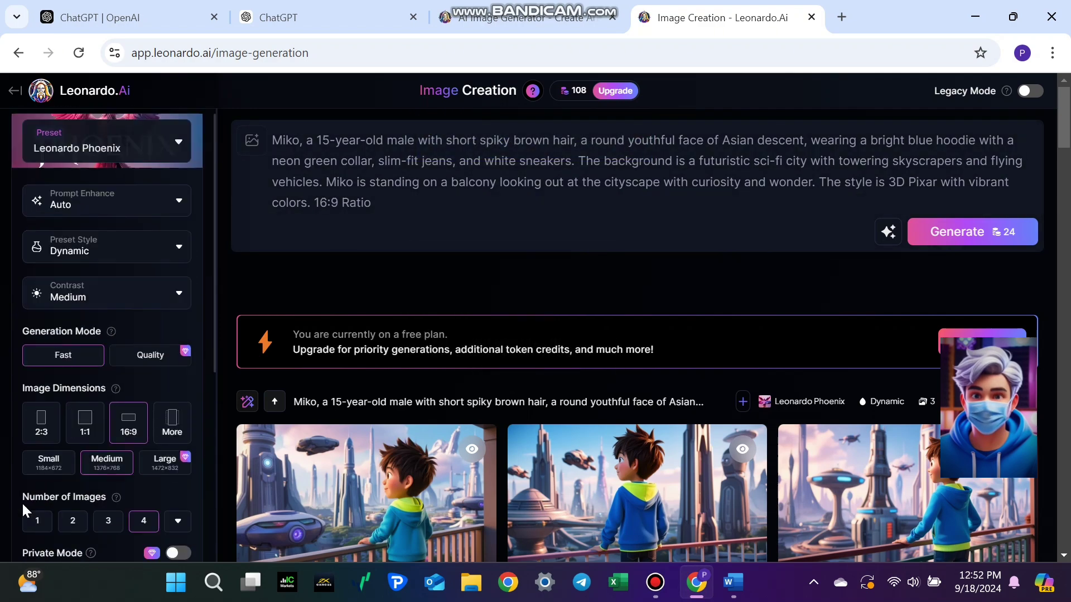
Step: Copy Prompt 2 from Word and generate the beach sand-house images of Miko
click(725, 585)
scroll(357, 290, up, 5)
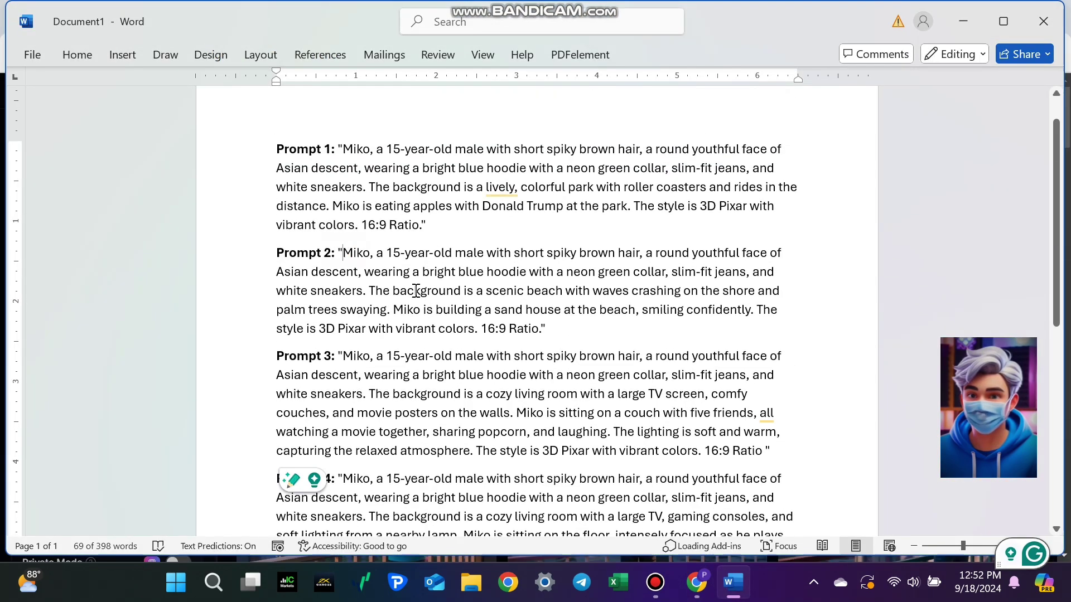
drag(343, 253, 541, 330)
key(ctrl+c)
key(alt+Tab)
key(ctrl+a)
key(ctrl+v)
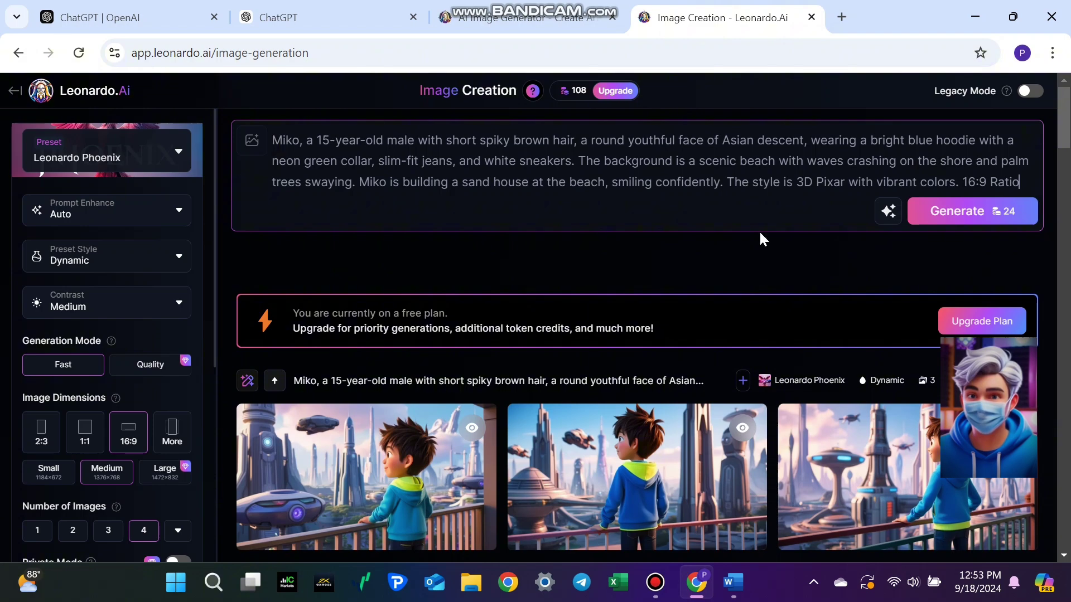
key(Return)
scroll(686, 346, down, 2)
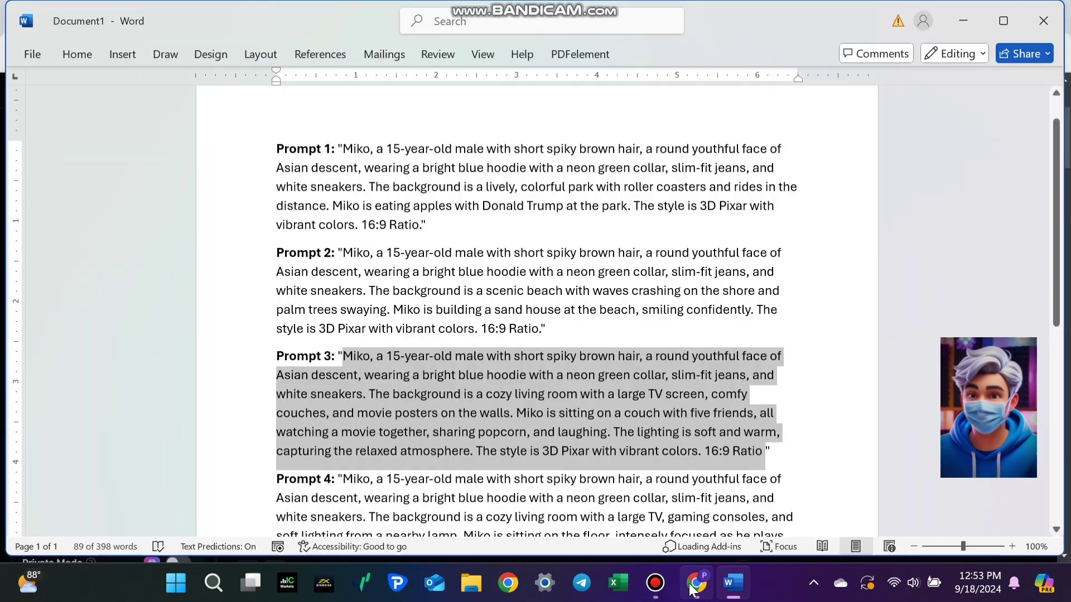
Step: Replace the prompt with Prompt 3 and generate the movie-night living-room images
key(ctrl+c)
click(691, 589)
key(ctrl+a)
key(ctrl+v)
key(Return)
scroll(623, 351, down, 5)
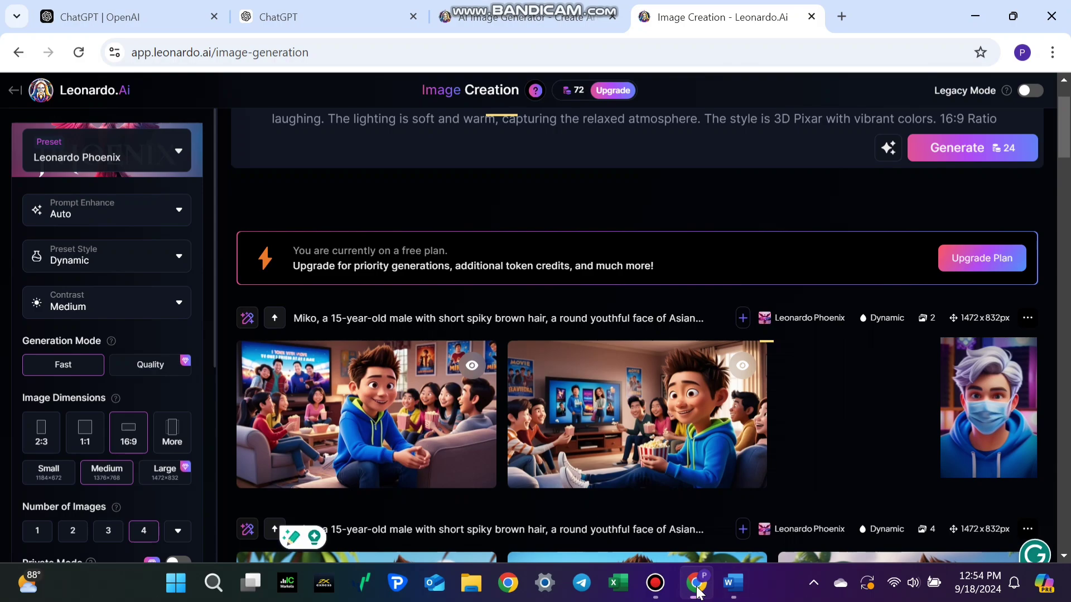
scroll(970, 263, up, 3)
Step: Generate the video-game living-room images of Miko
click(982, 254)
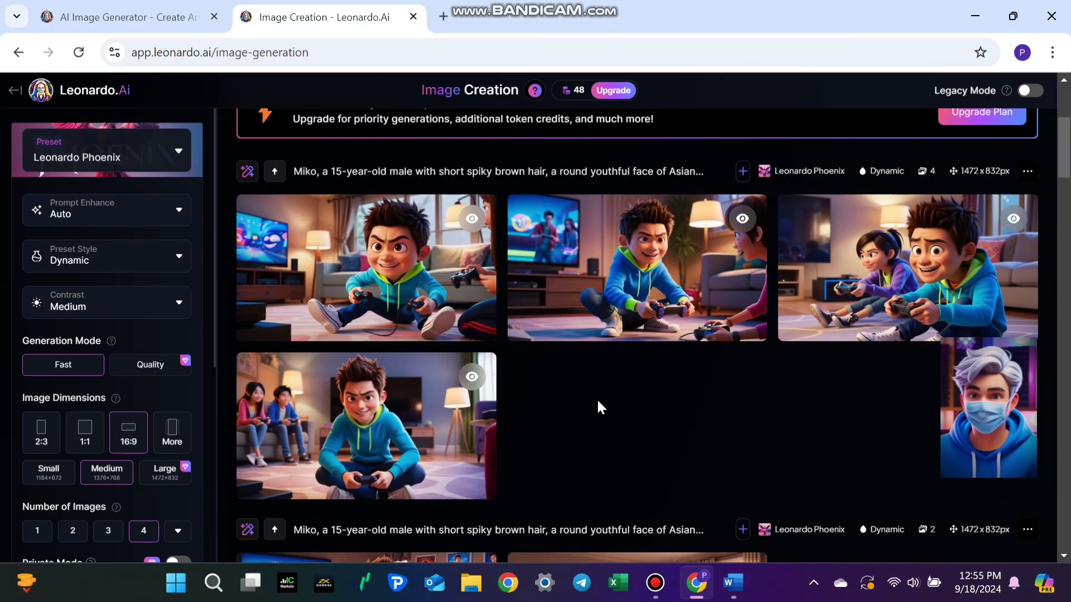
scroll(597, 398, down, 12)
scroll(620, 377, up, 2)
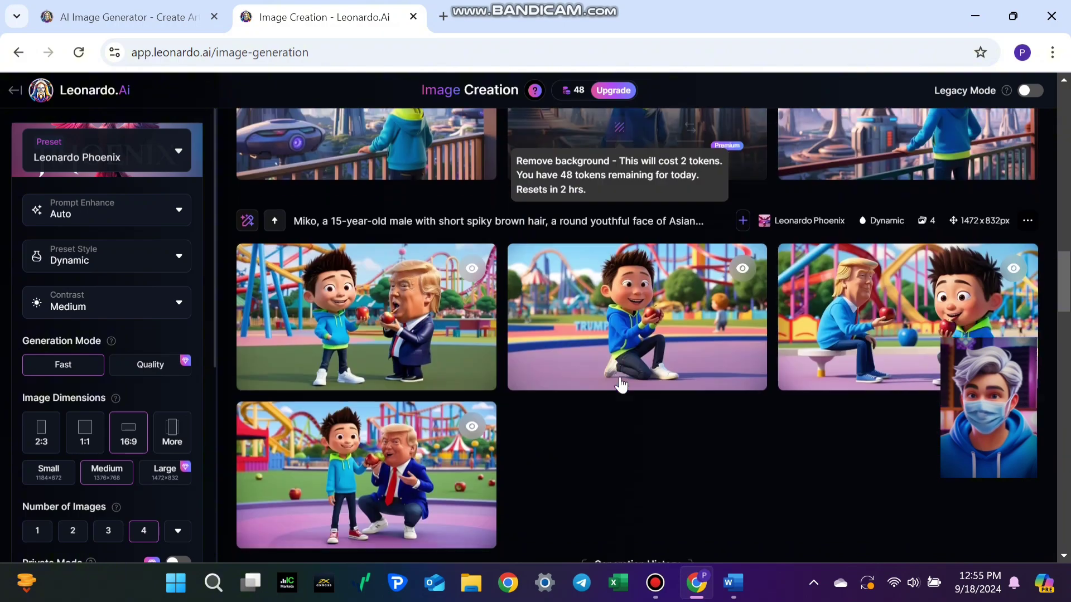
scroll(619, 375, up, 15)
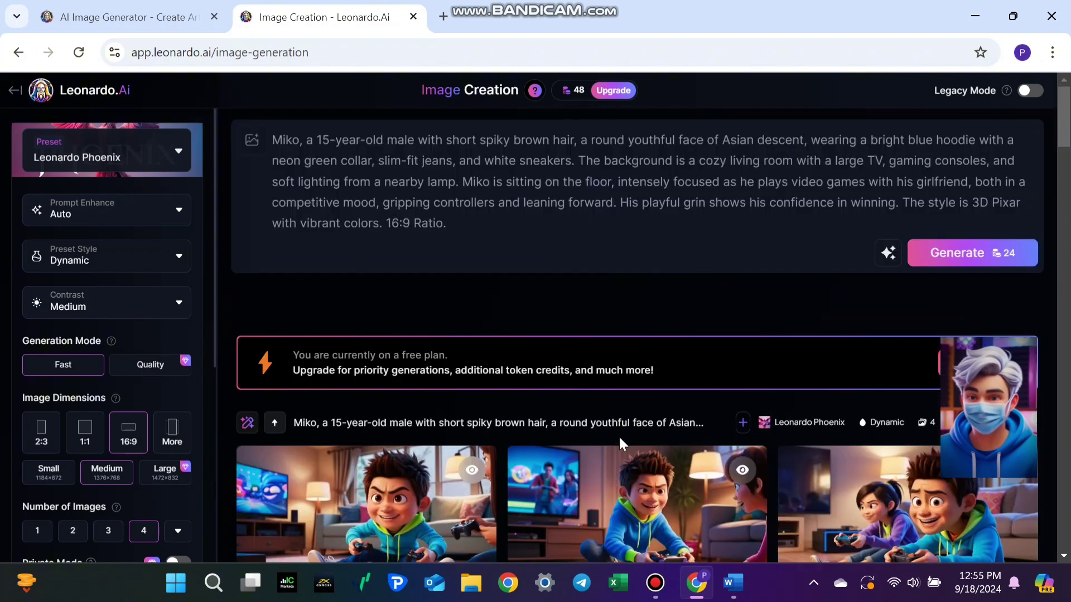
click(248, 424)
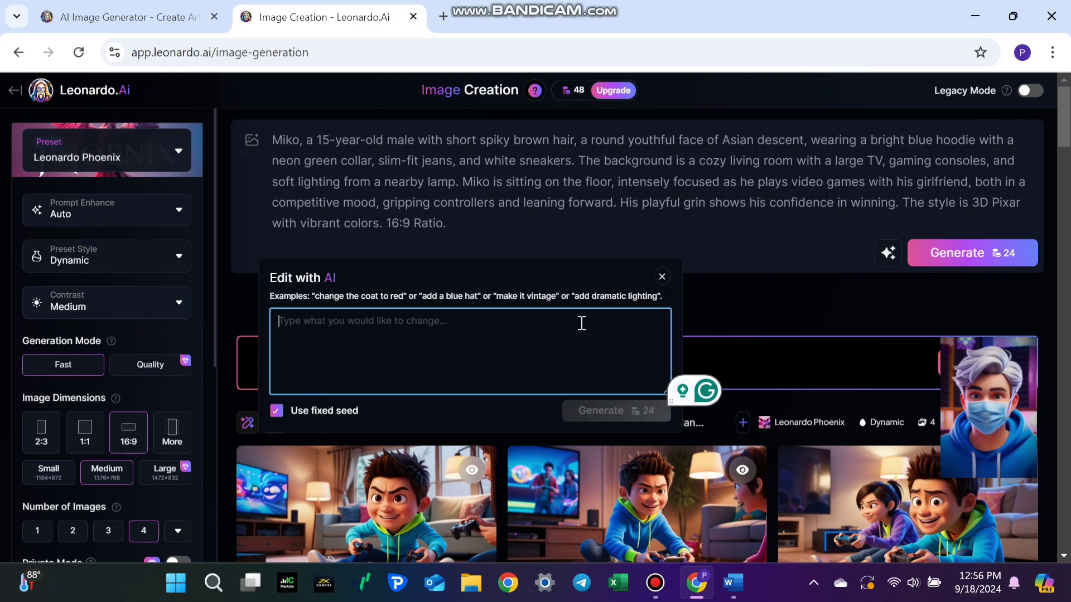
click(711, 296)
scroll(655, 324, down, 4)
scroll(656, 323, up, 4)
scroll(656, 323, down, 4)
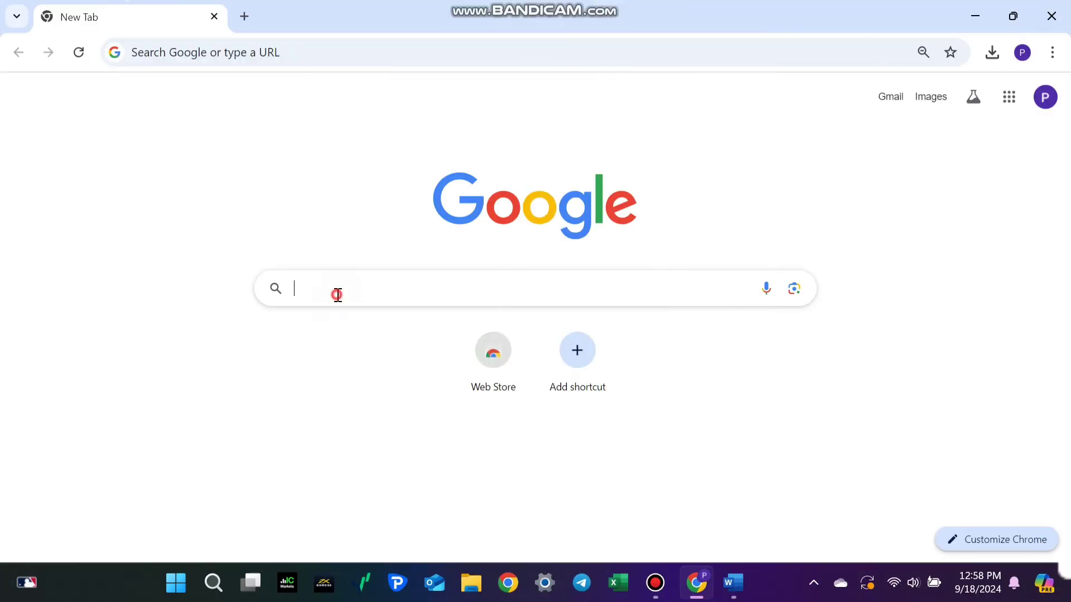
Step: Search Google for 'canva' and open the Canva: Visual Suite for Everyone result
click(335, 294)
text(canva)
key(Return)
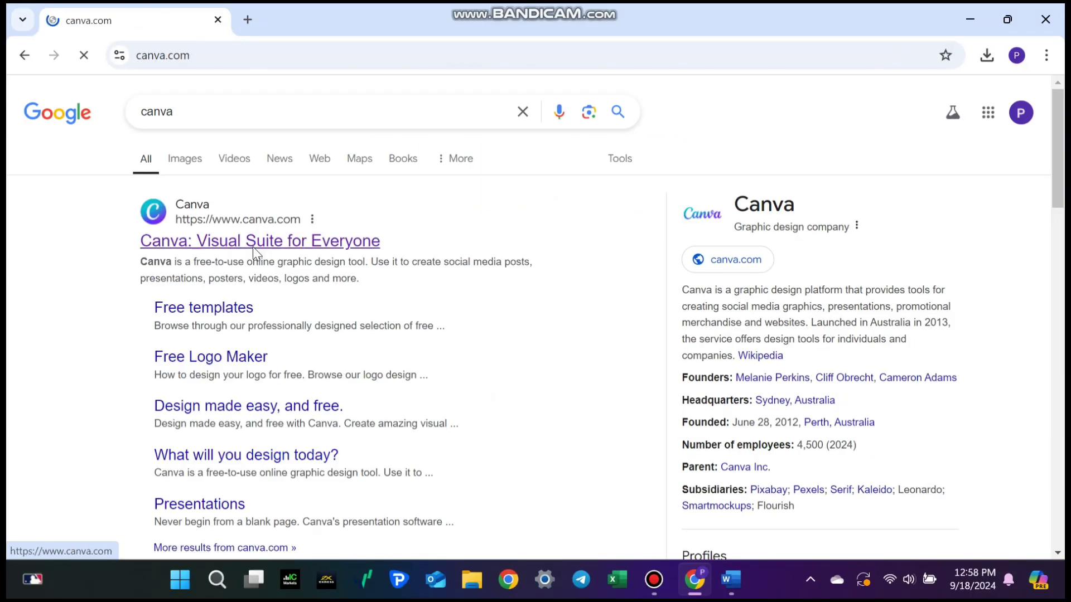
click(252, 241)
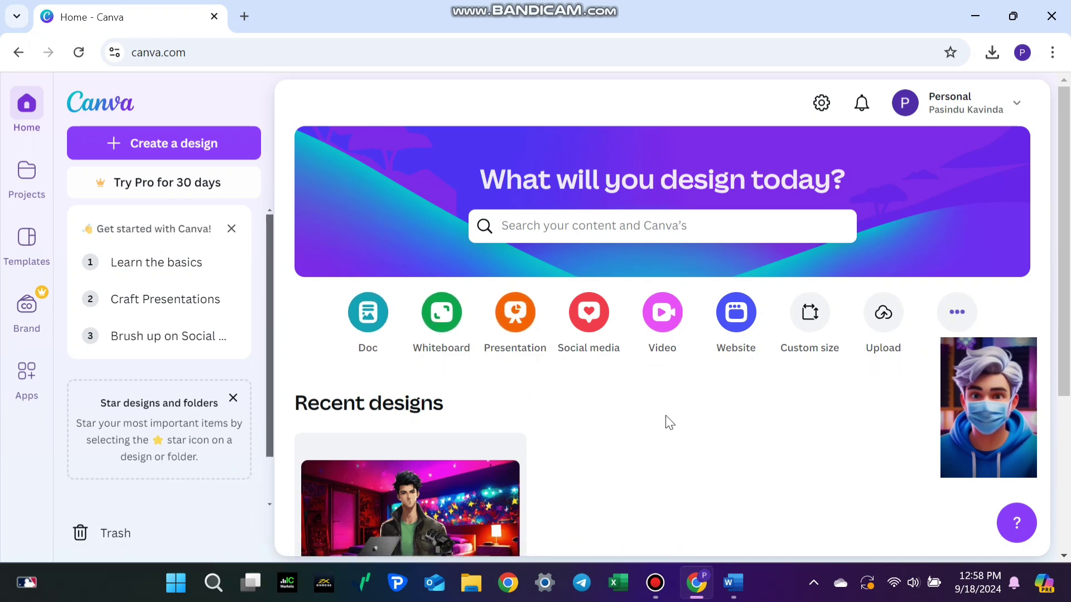
Step: Create a new blank Whiteboard design in Canva
click(959, 323)
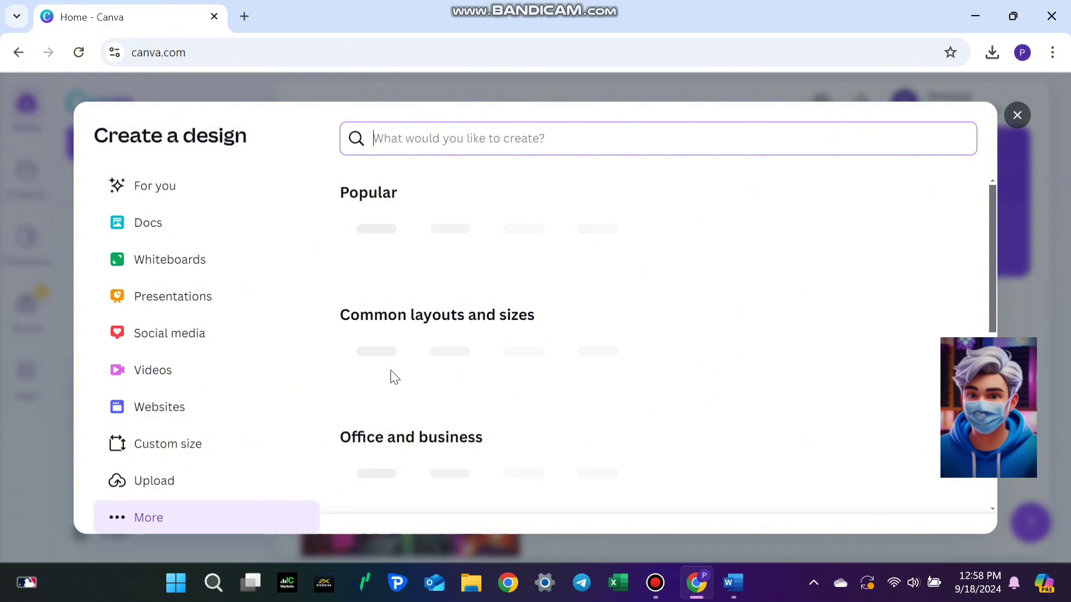
click(169, 268)
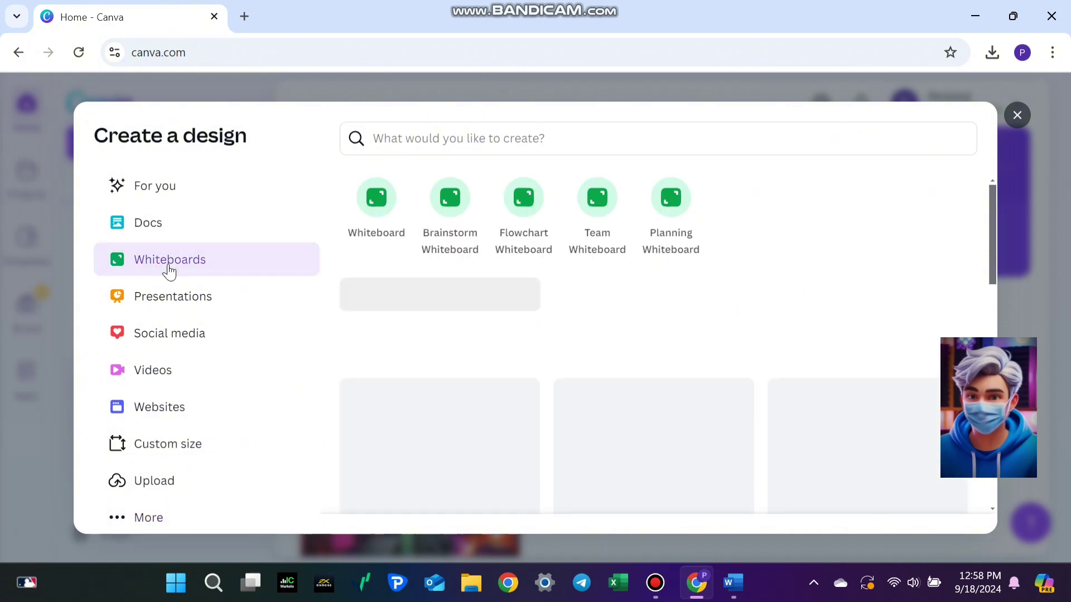
click(375, 200)
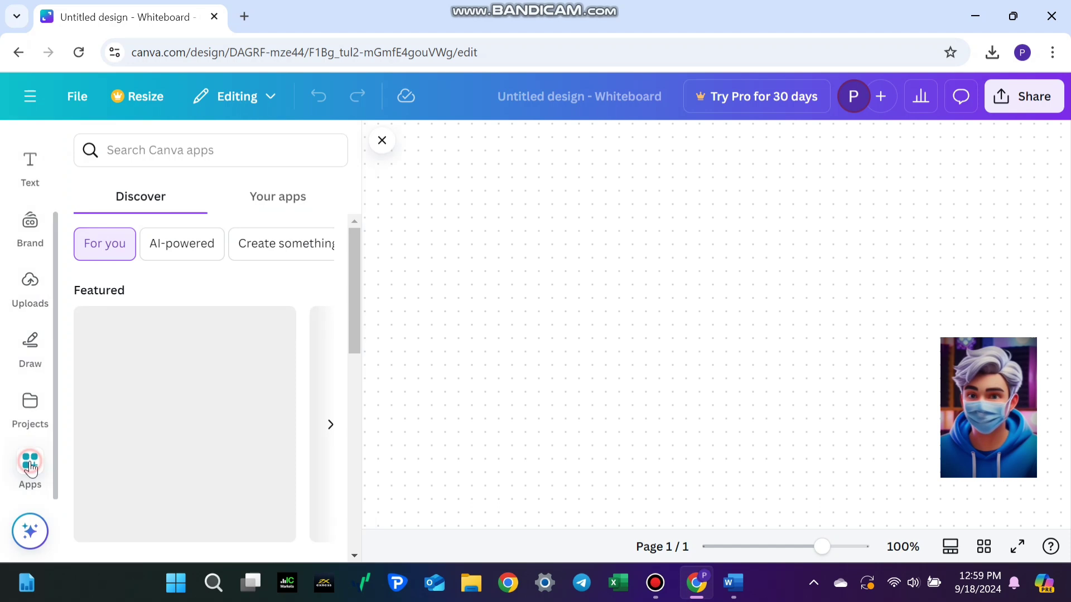
Step: Search the Canva apps for 'magic' to find Magic Media
click(183, 151)
text(magic media)
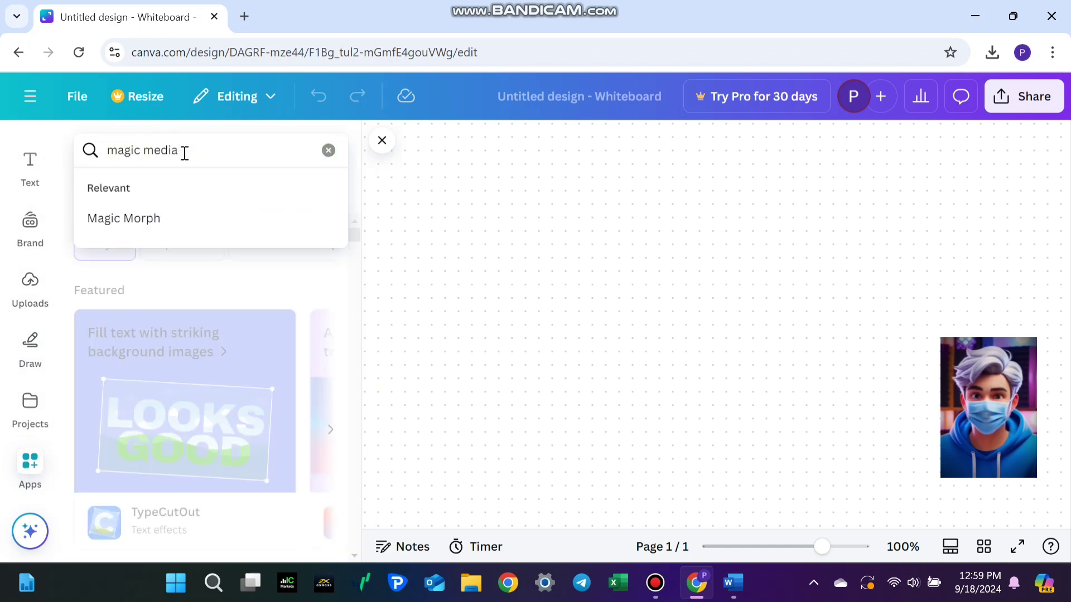
key(Return)
Step: Paste the Prompt 1 park text into Magic Media and generate Miko park images
click(100, 212)
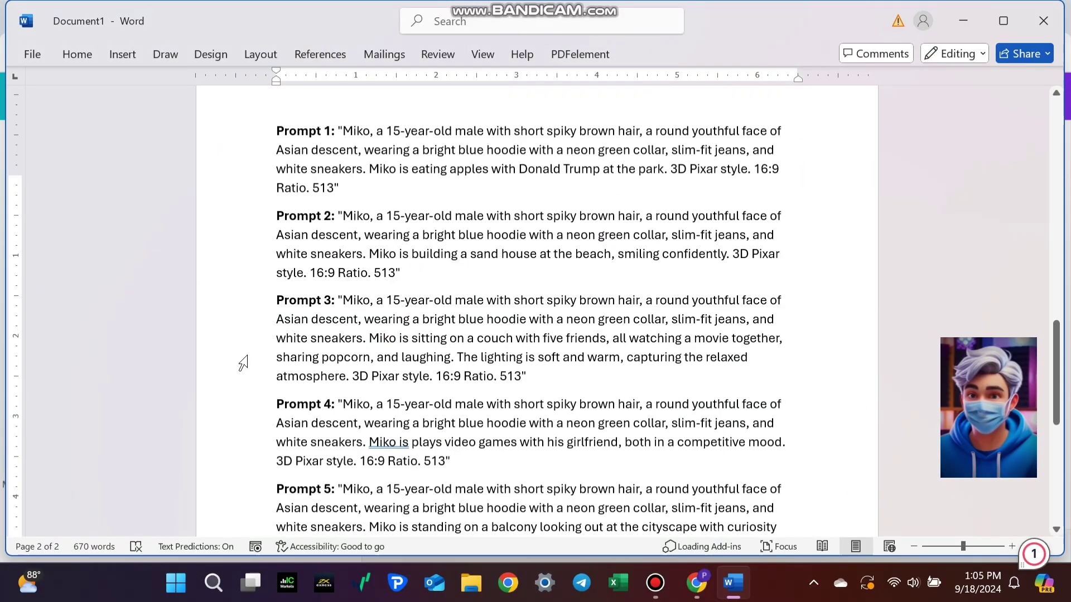
scroll(241, 363, up, 3)
drag(343, 332, 337, 389)
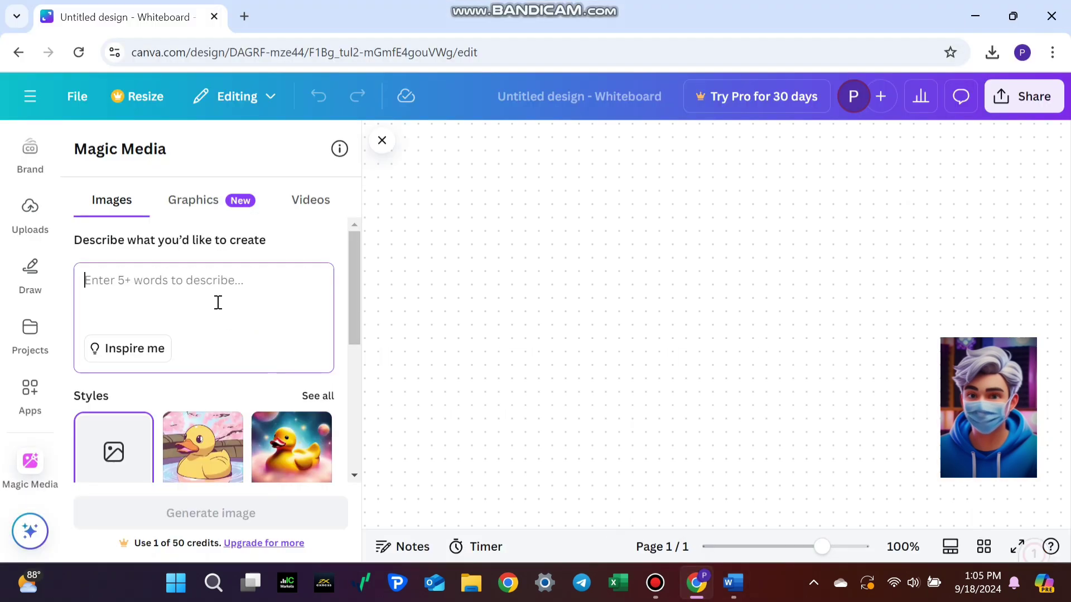
key(ctrl+v)
scroll(212, 391, down, 2)
click(231, 515)
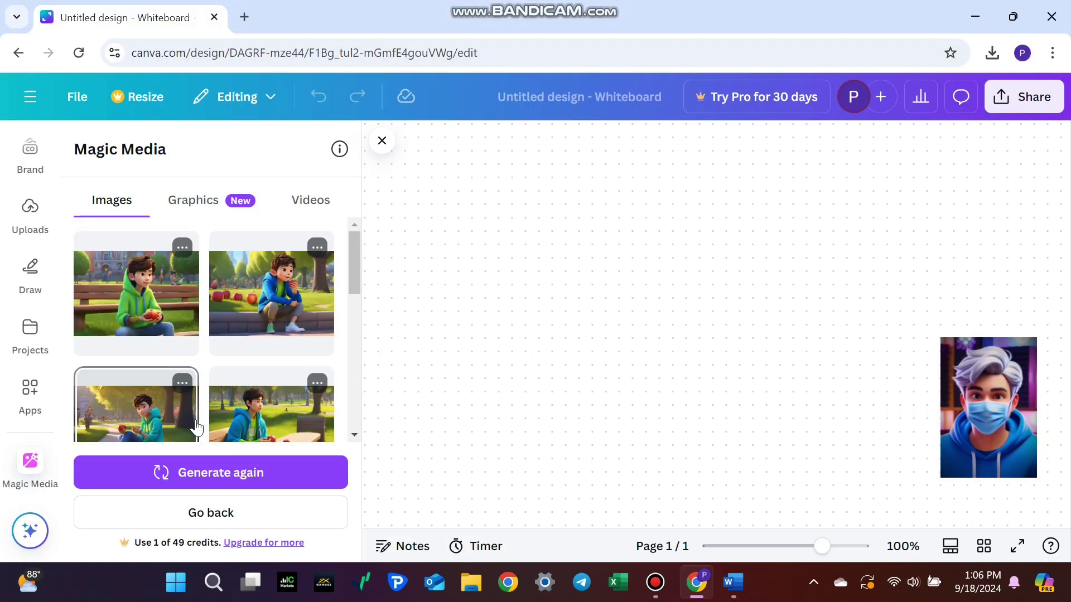
Step: Add two generated Miko park images to the whiteboard
click(256, 318)
drag(272, 413, 659, 289)
scroll(210, 335, up, 5)
scroll(210, 335, up, 2)
scroll(171, 375, down, 3)
Step: Generate new images and add two beach images and the couch movie-night group image
click(196, 471)
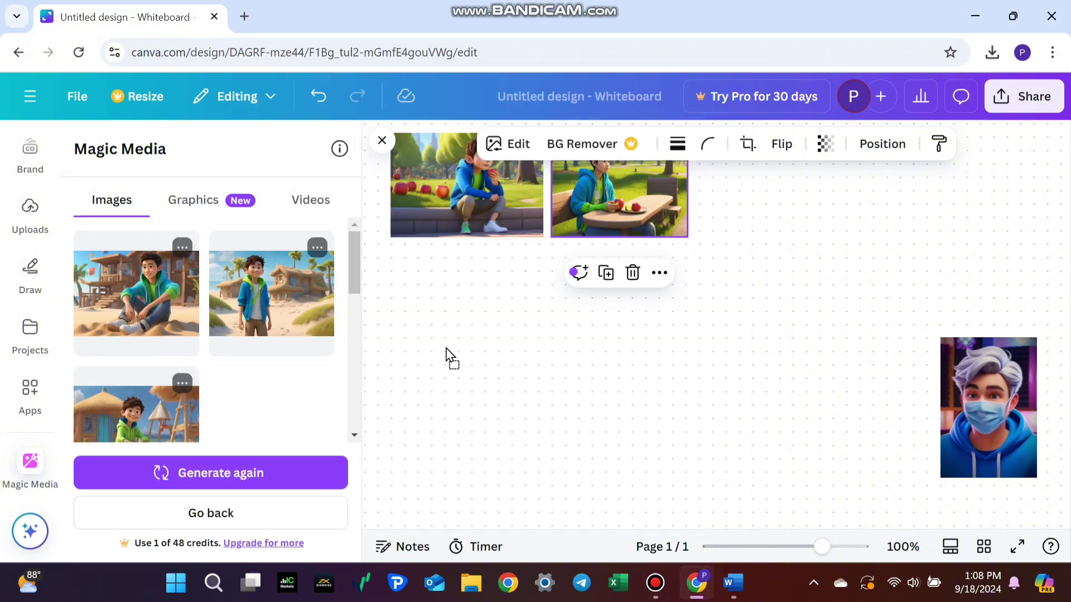
click(253, 413)
drag(271, 276, 658, 390)
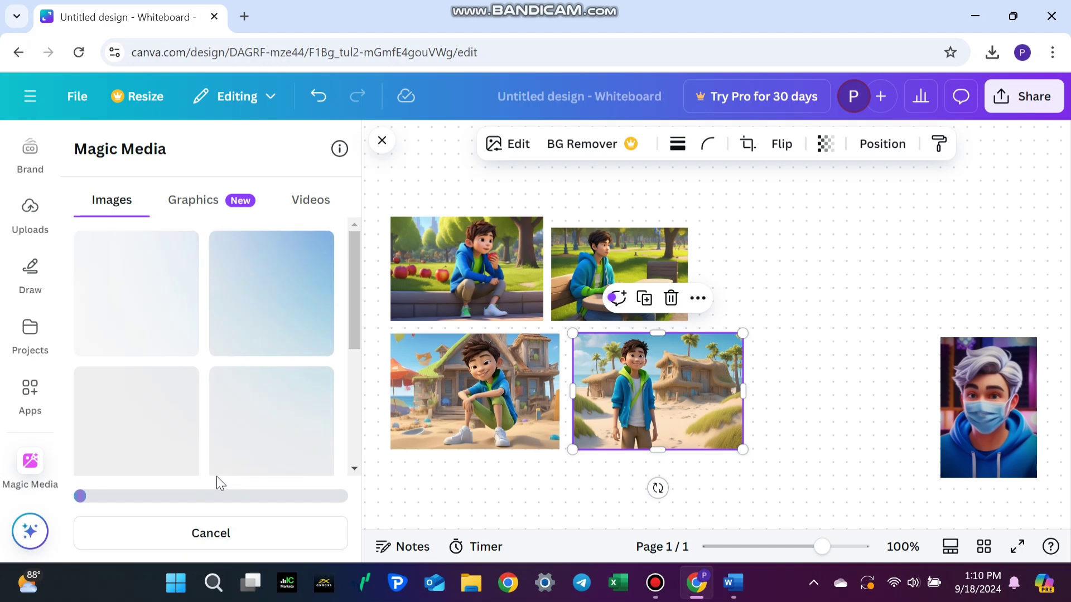
click(271, 284)
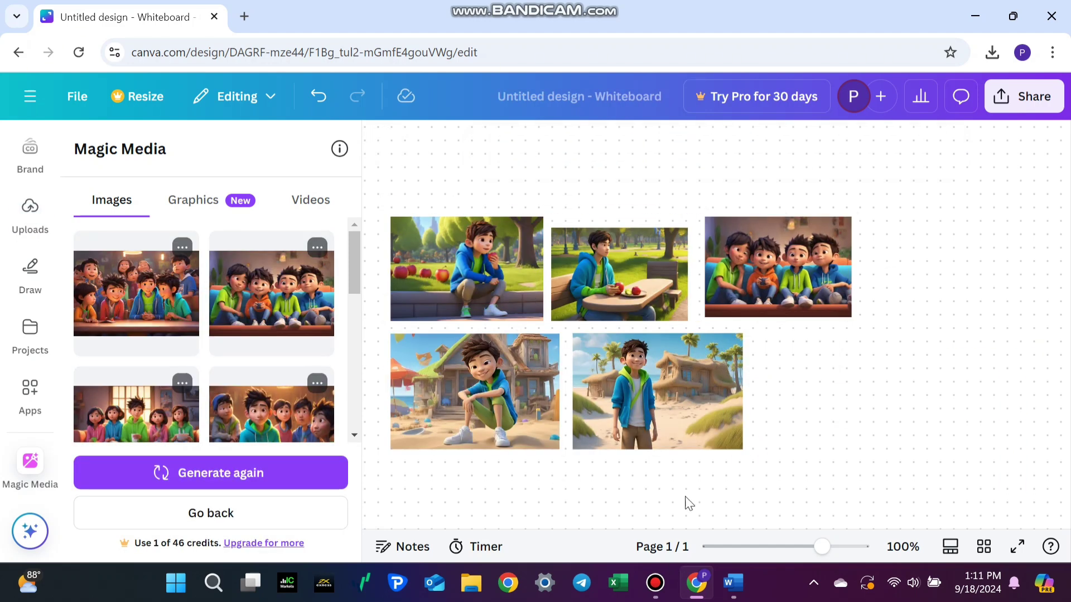
Step: Check and close the design's sharing options, then open the navigation sidebar
click(1006, 112)
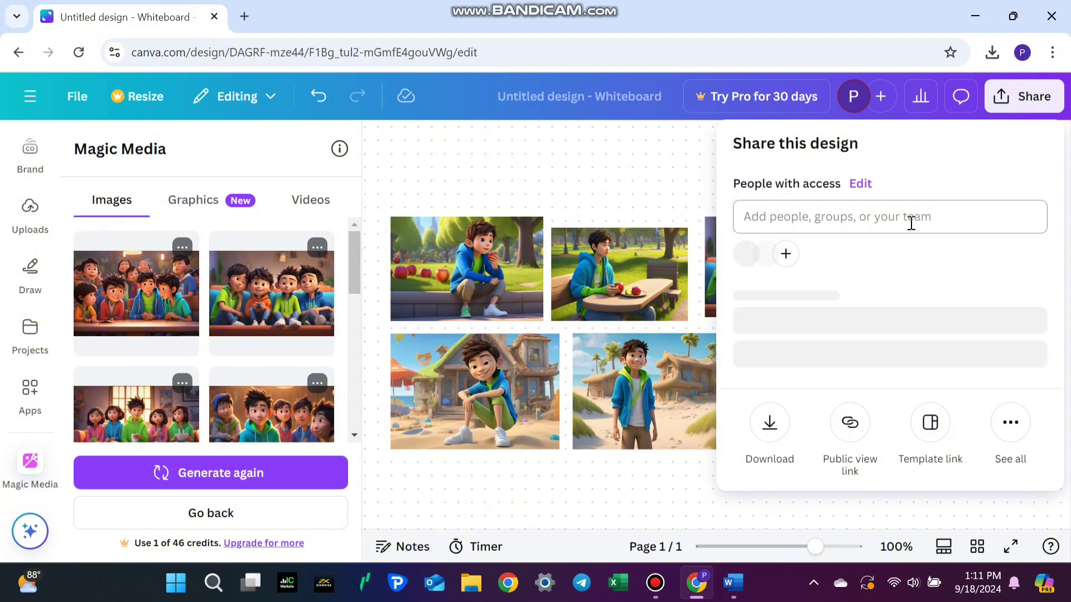
click(658, 204)
click(30, 98)
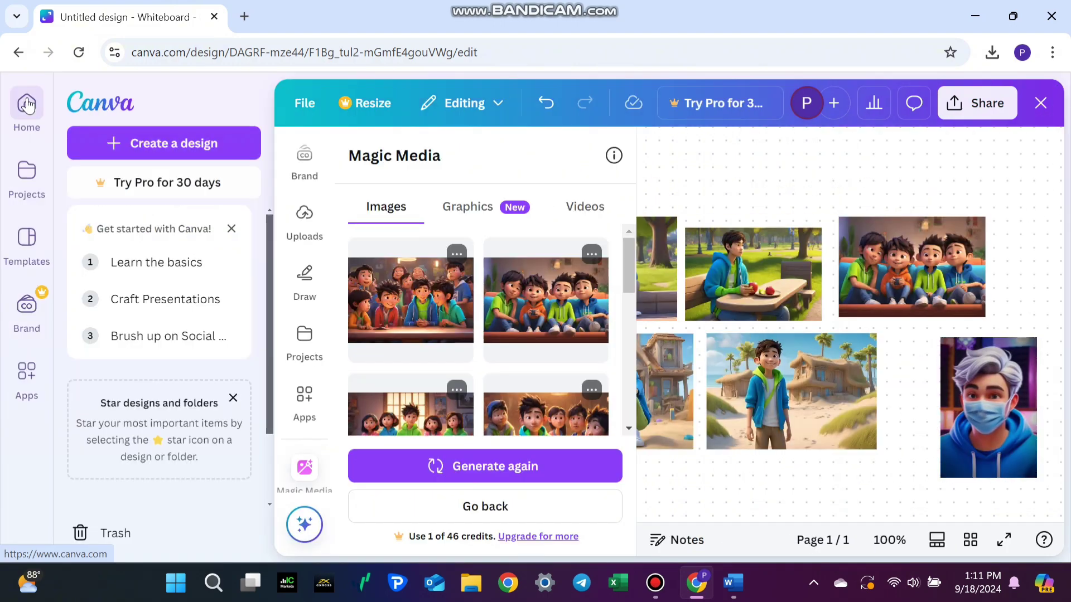
Step: From the Canva home page, create a 1280 × 720 px custom design and show the uploaded images
click(26, 105)
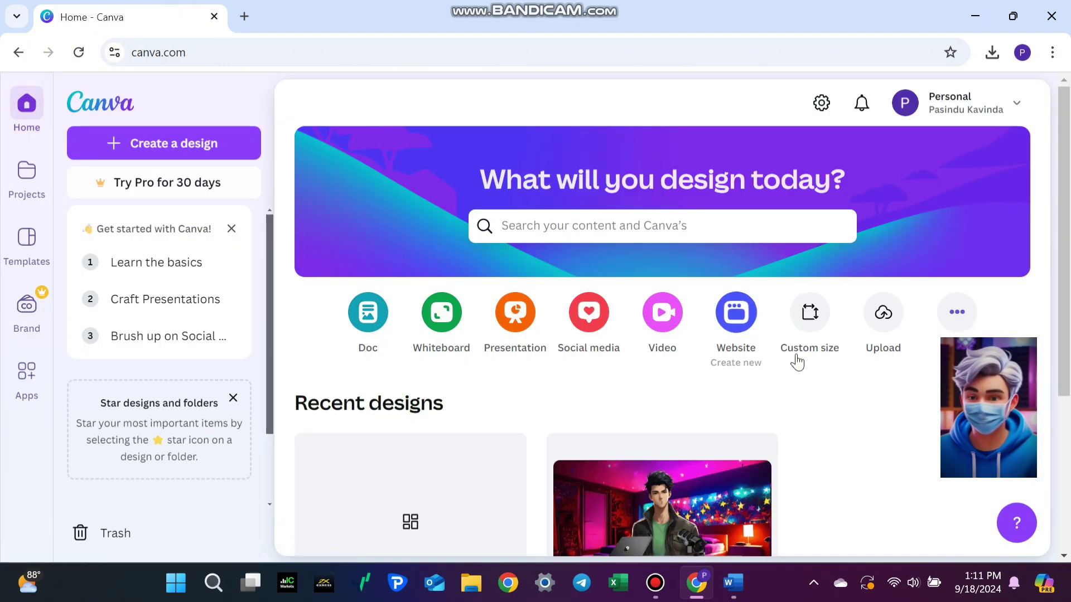
click(810, 313)
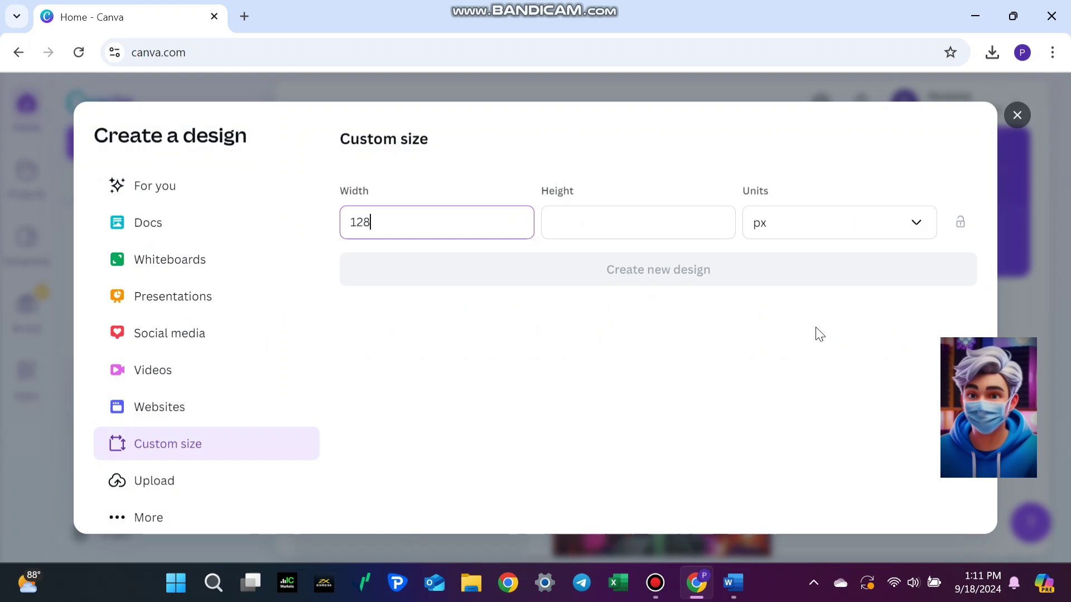
click(665, 229)
text(720)
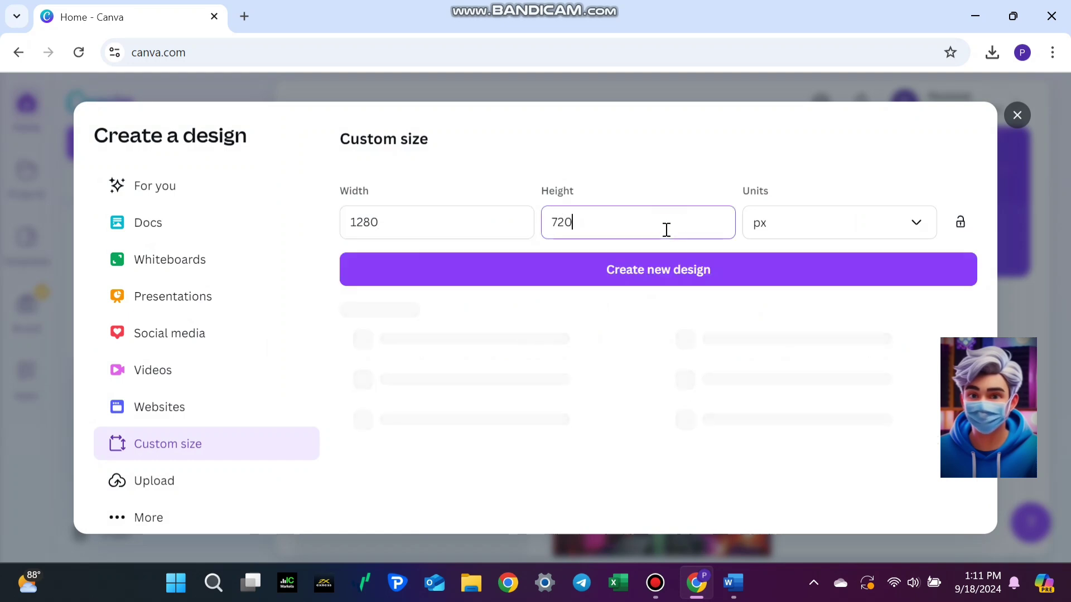
click(674, 272)
click(31, 415)
scroll(221, 401, down, 3)
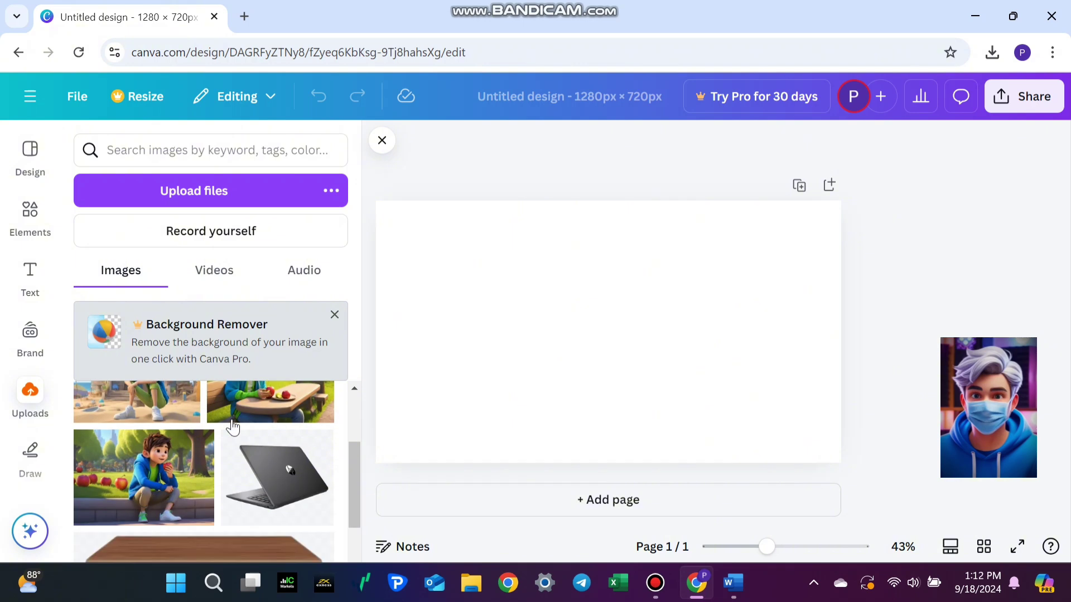
Step: Place the beach Miko image on page 1 and the park image on page 2, then view download options and the Pro trial offer
drag(164, 457, 716, 336)
drag(271, 446, 395, 411)
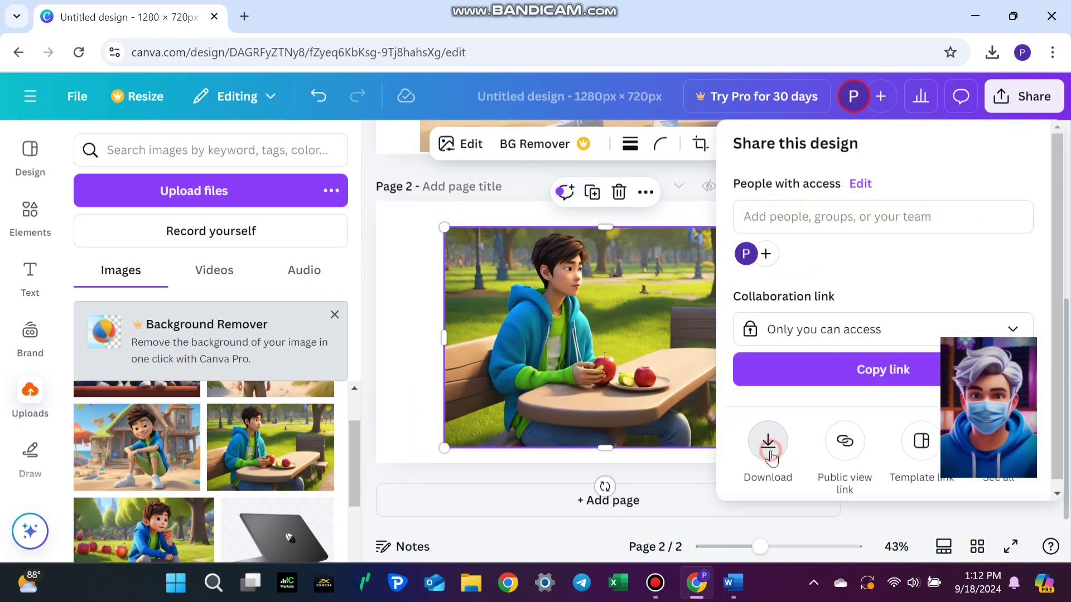
click(768, 446)
key(Escape)
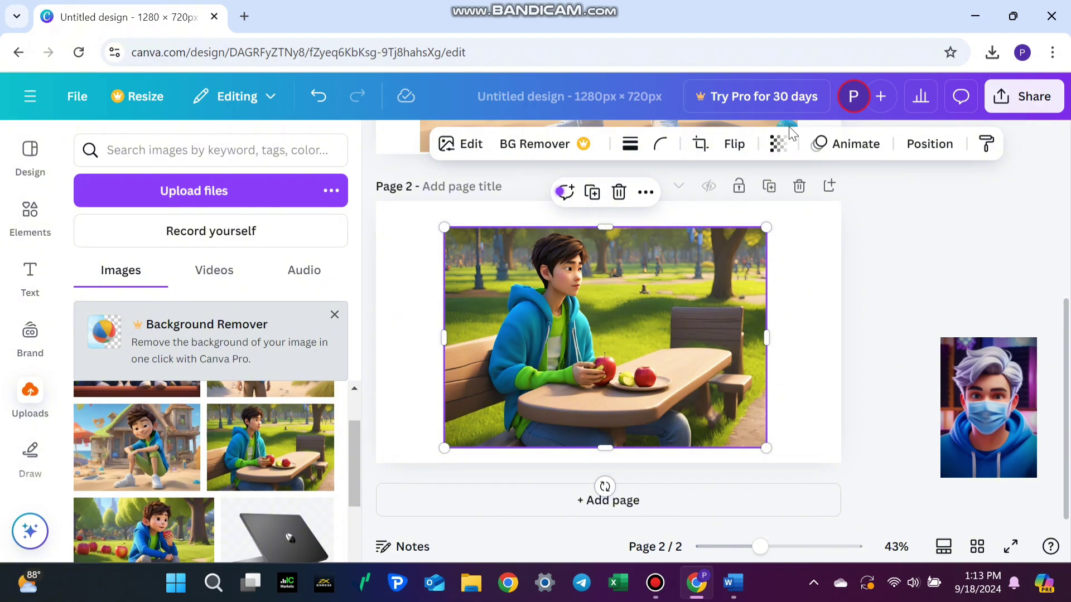
click(770, 102)
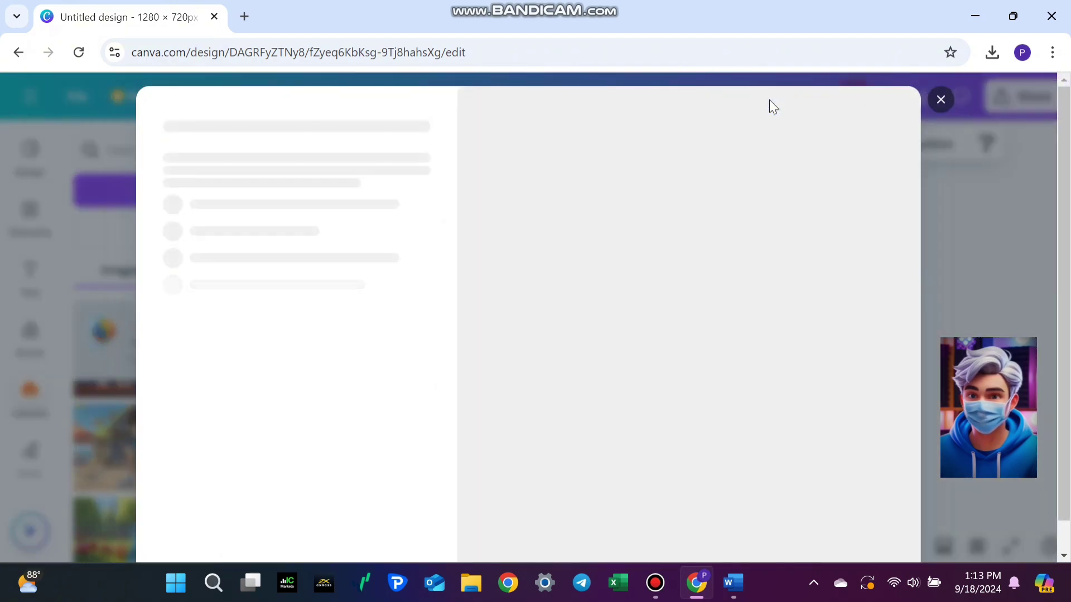